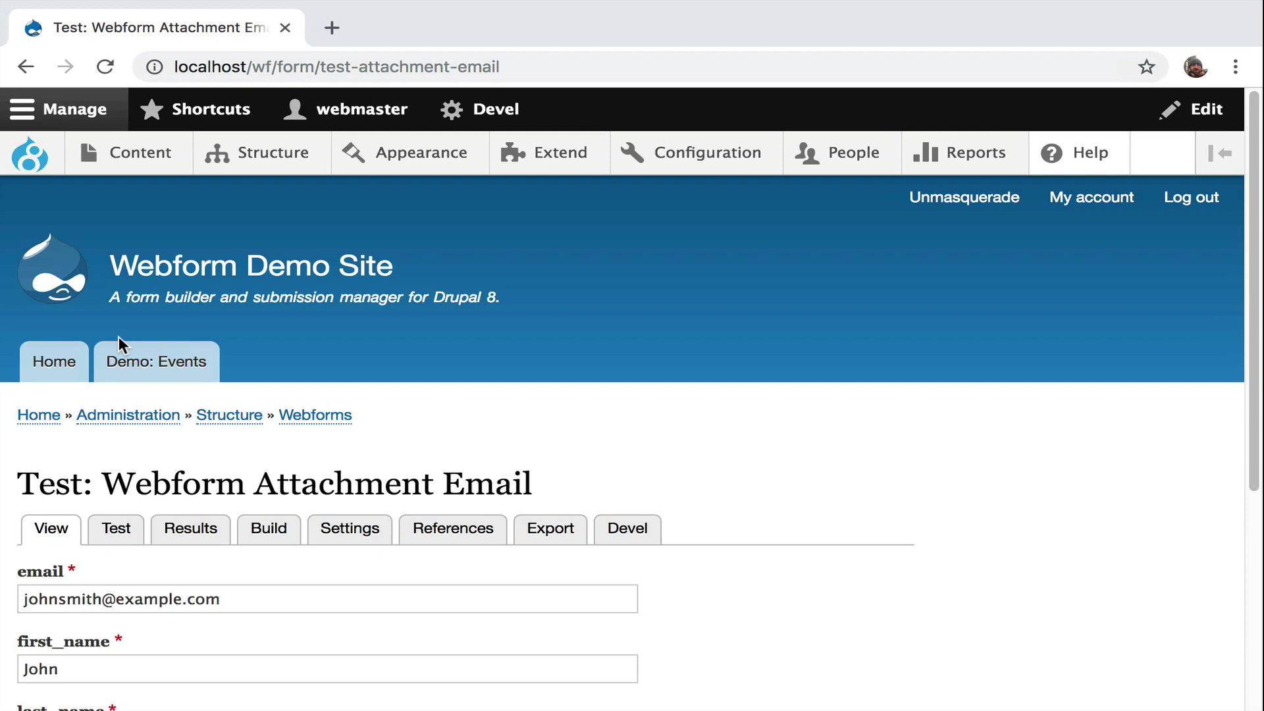
Submit the filled-in test form
scroll(537, 405, "down", 5)
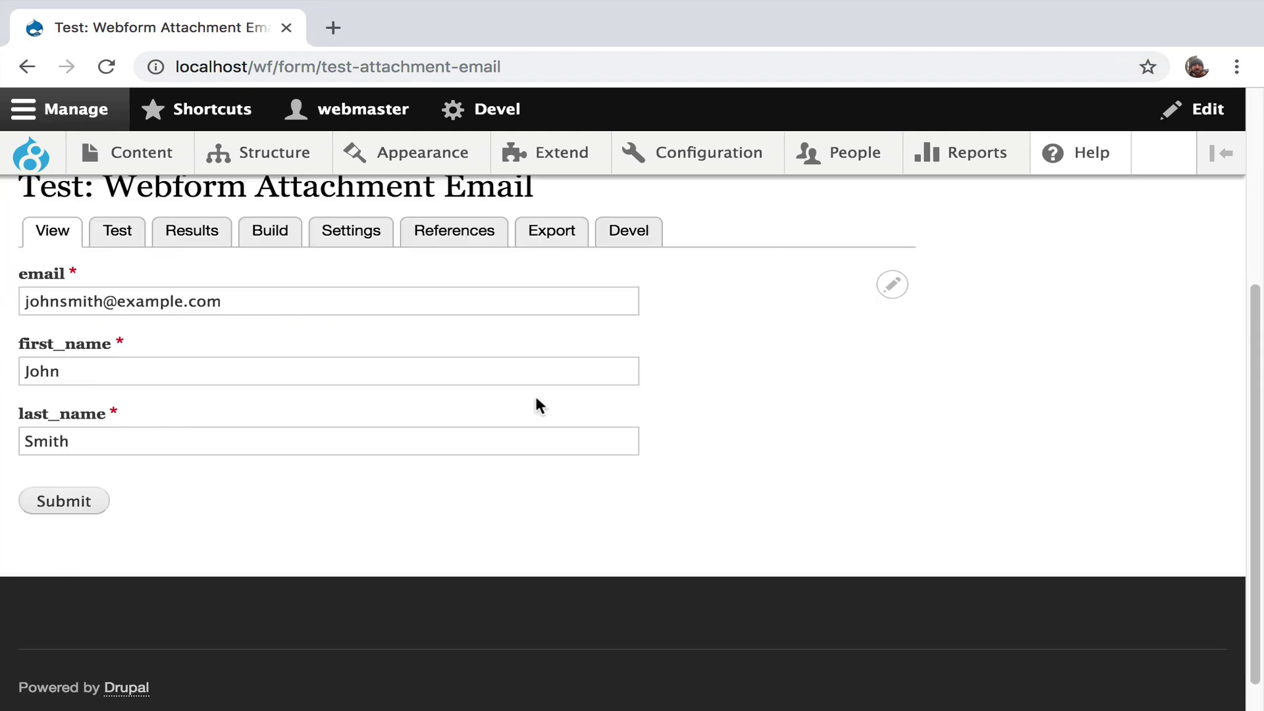
scroll(537, 399, "up", 1)
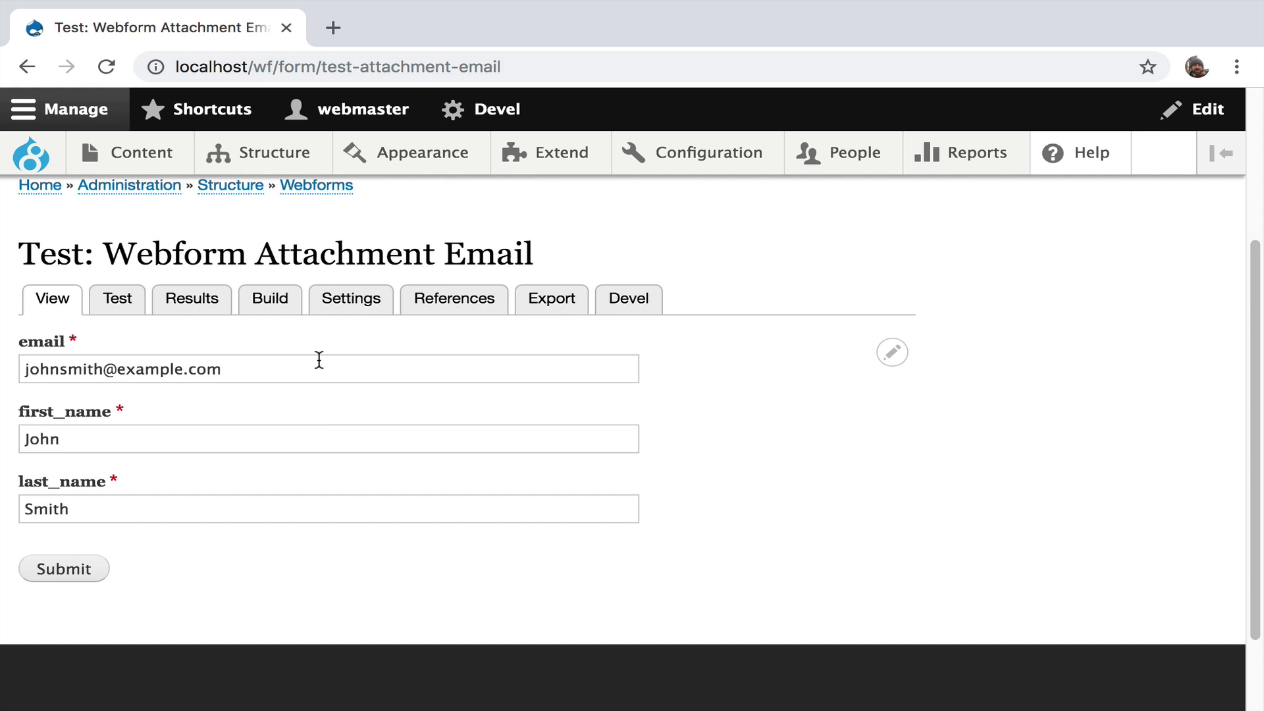
left_click(62, 572)
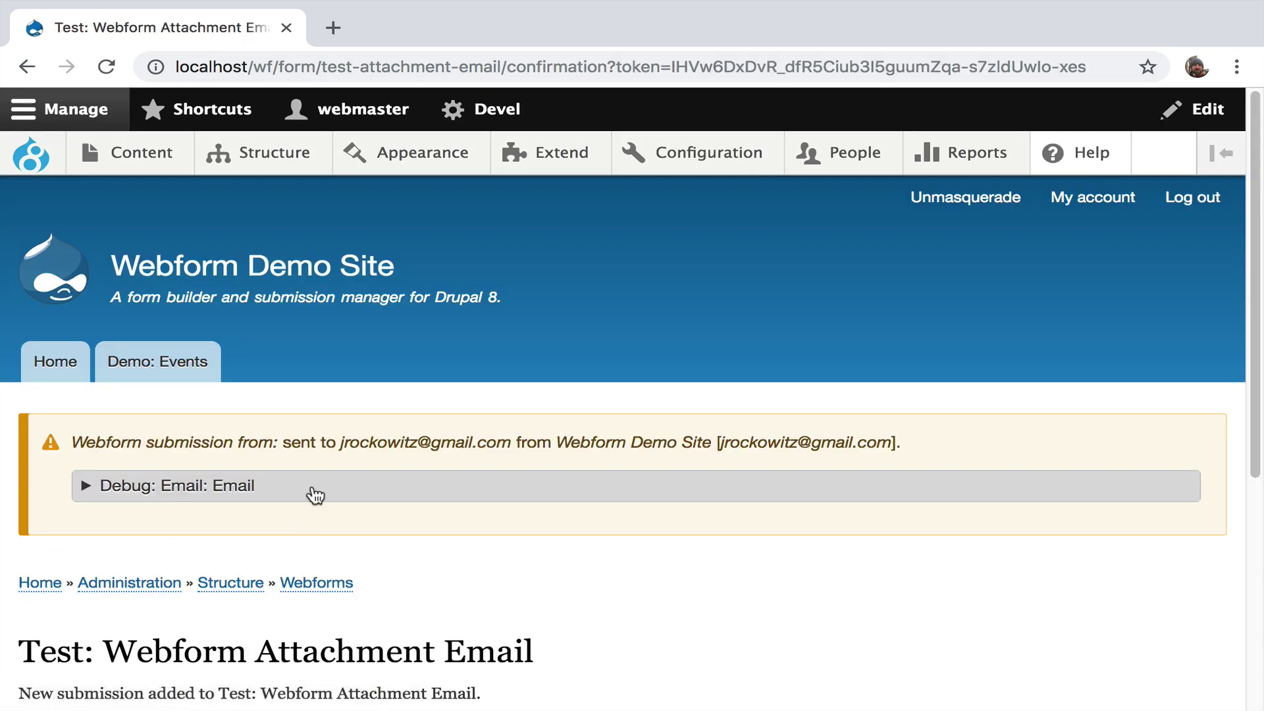
Expand the debug email and open attachment-2018-12-31.xml in a new tab
left_click(313, 488)
scroll(314, 490, "down", 5)
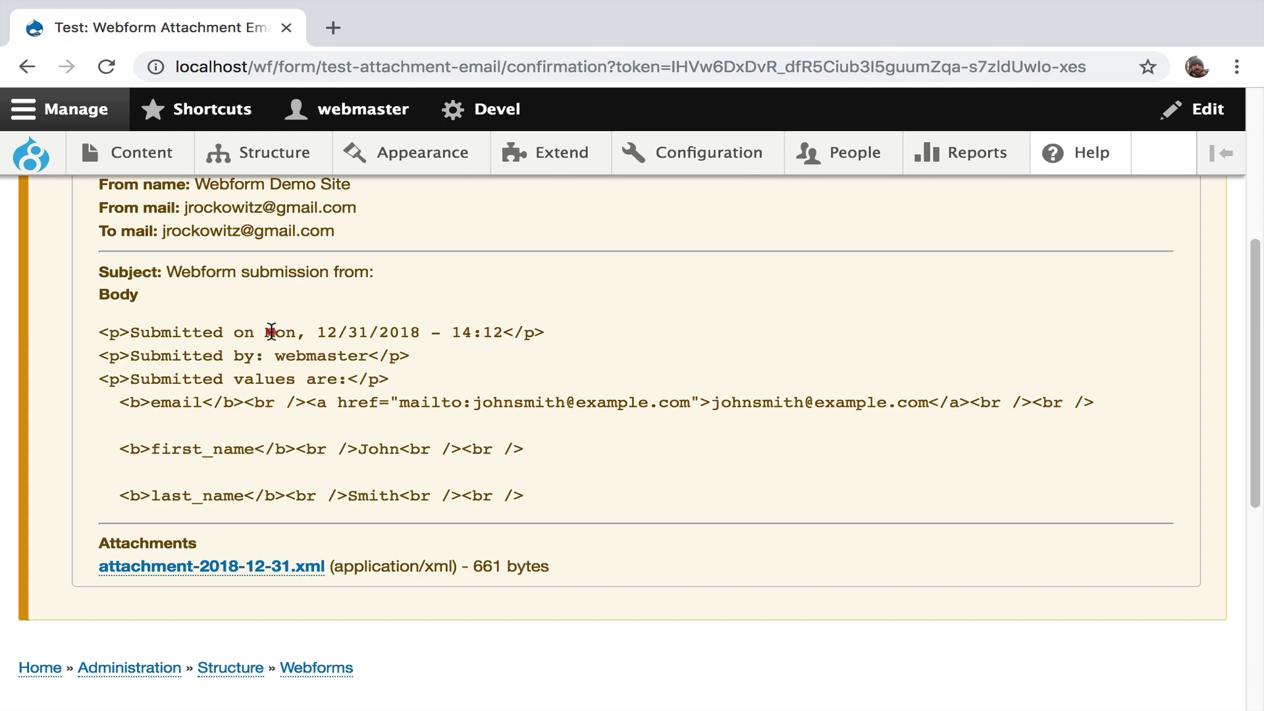
left_click_drag(263, 331, 361, 479)
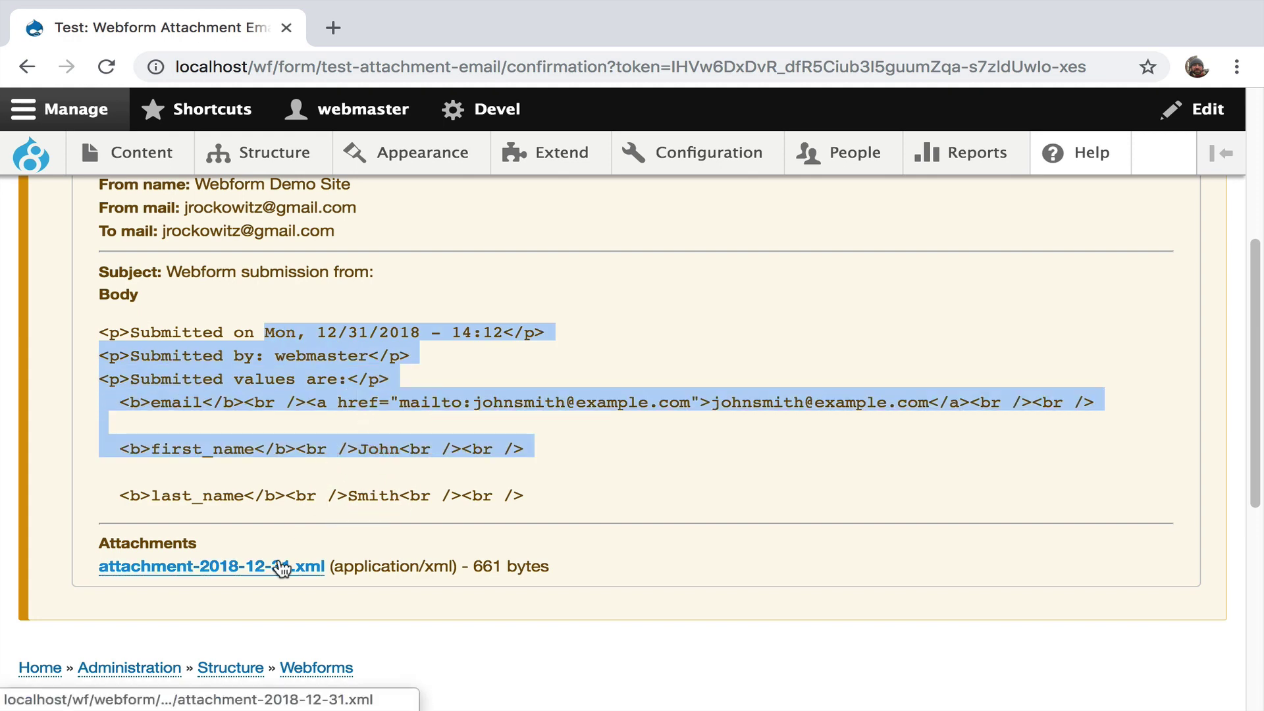
left_click(281, 566, "super")
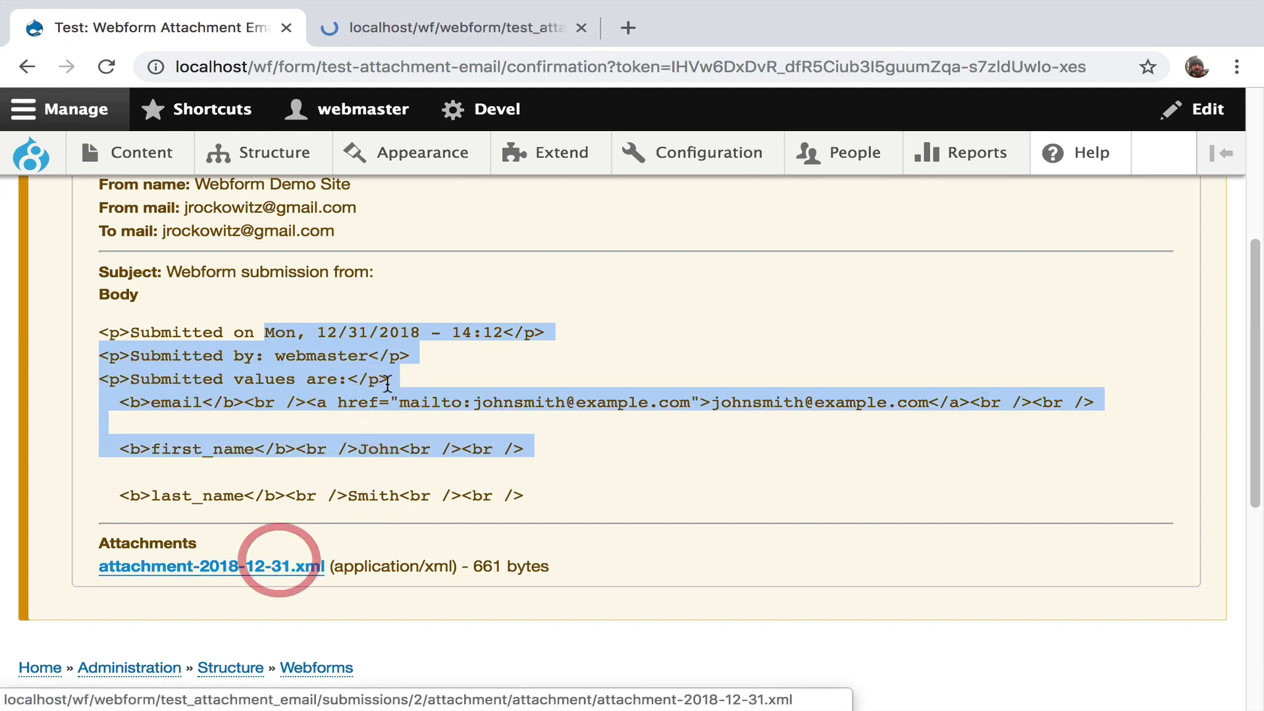
Inspect the attachment URL's submission, element key and file name parts, then the generated XML
left_click(457, 32)
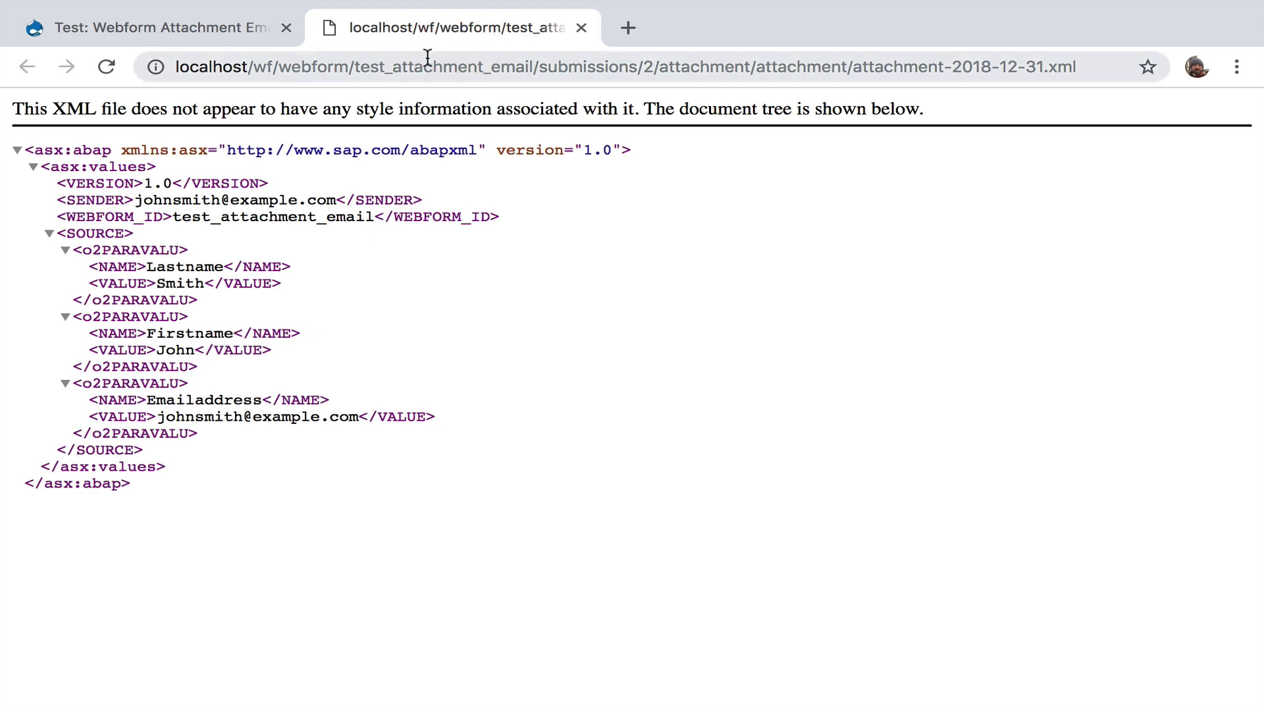
left_click_drag(424, 66, 678, 67)
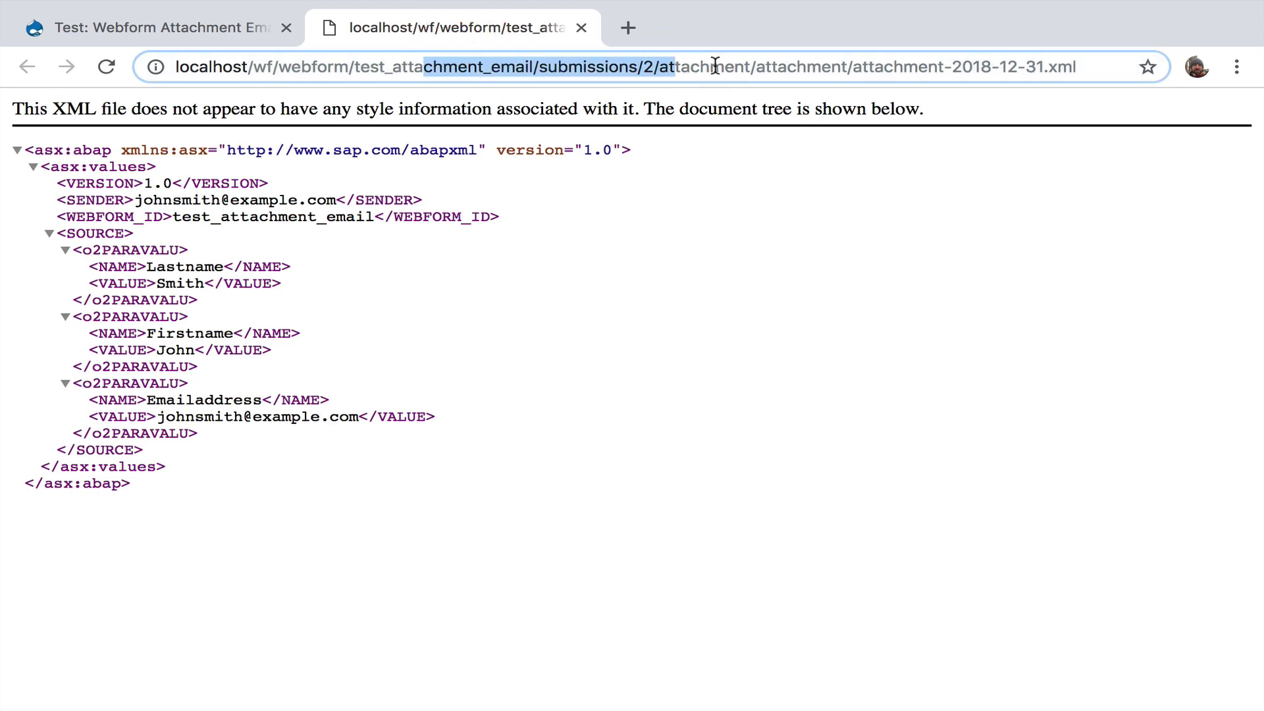
left_click(660, 67)
left_click_drag(738, 67, 841, 67)
left_click(754, 67)
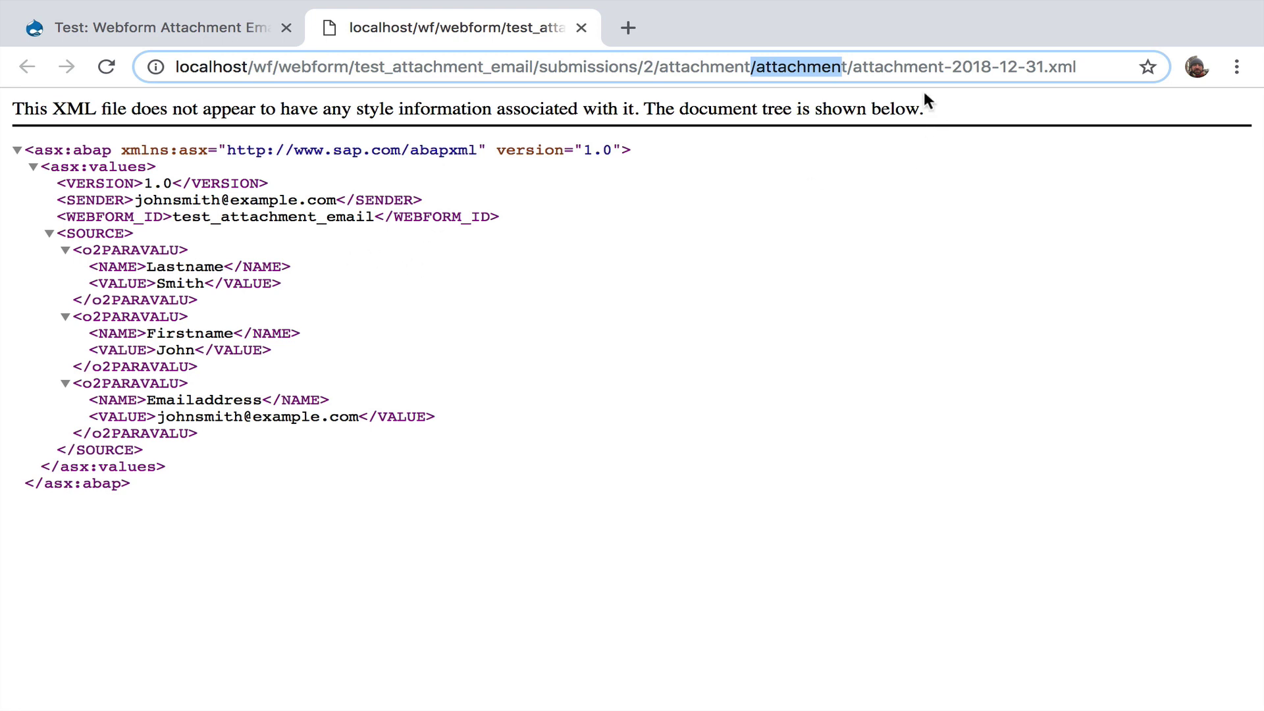
left_click_drag(852, 62, 1100, 67)
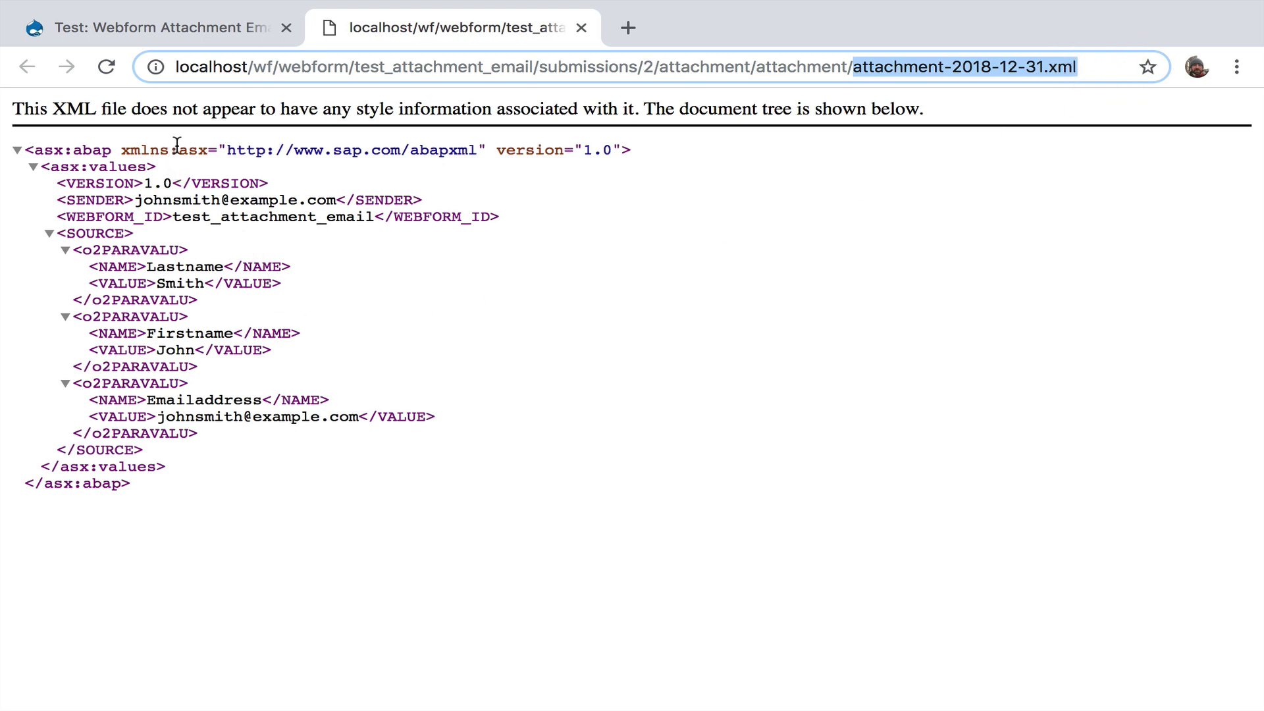
left_click_drag(177, 143, 215, 491)
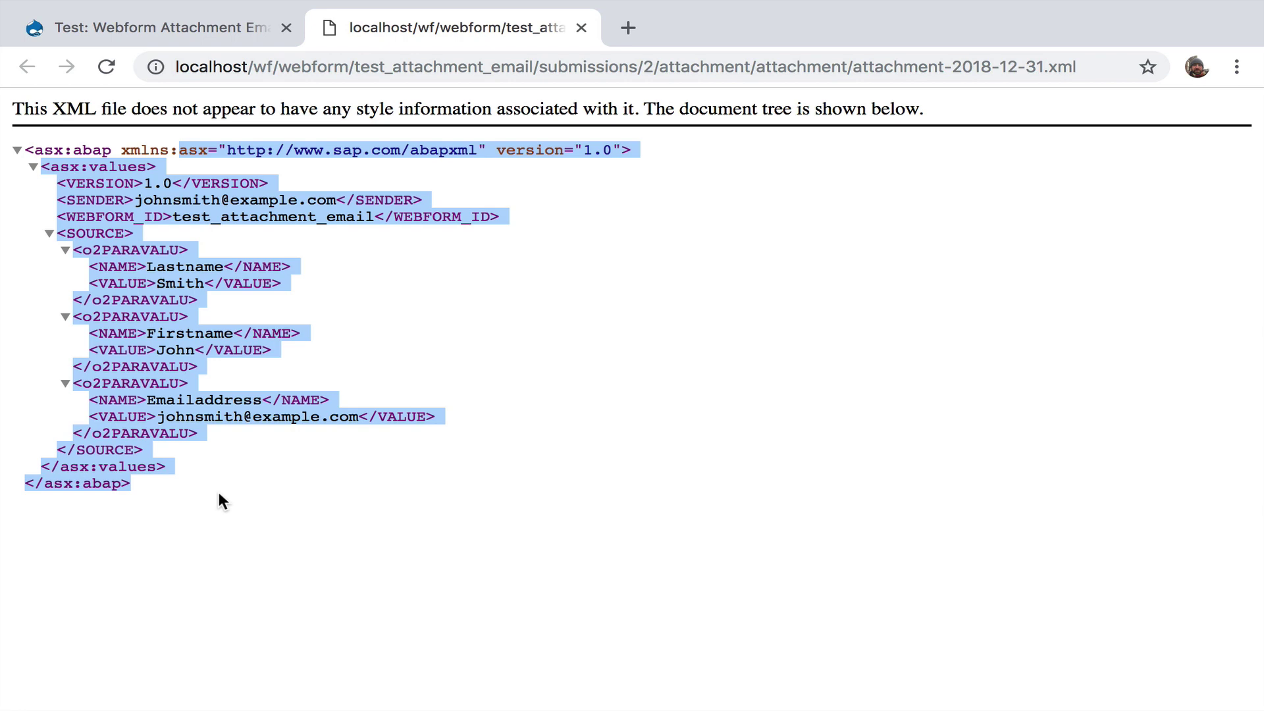
Return from the submission confirmation page to the test form
left_click(193, 30)
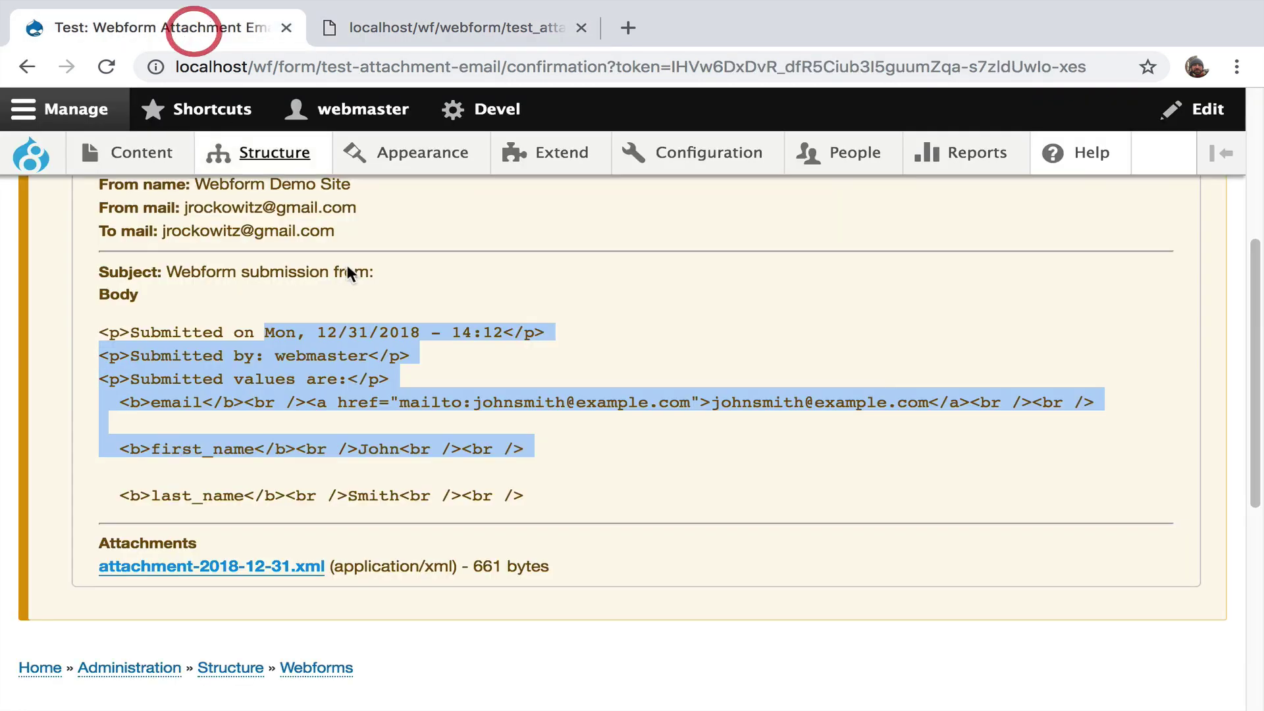
scroll(405, 417, "down", 1)
scroll(406, 428, "down", 5)
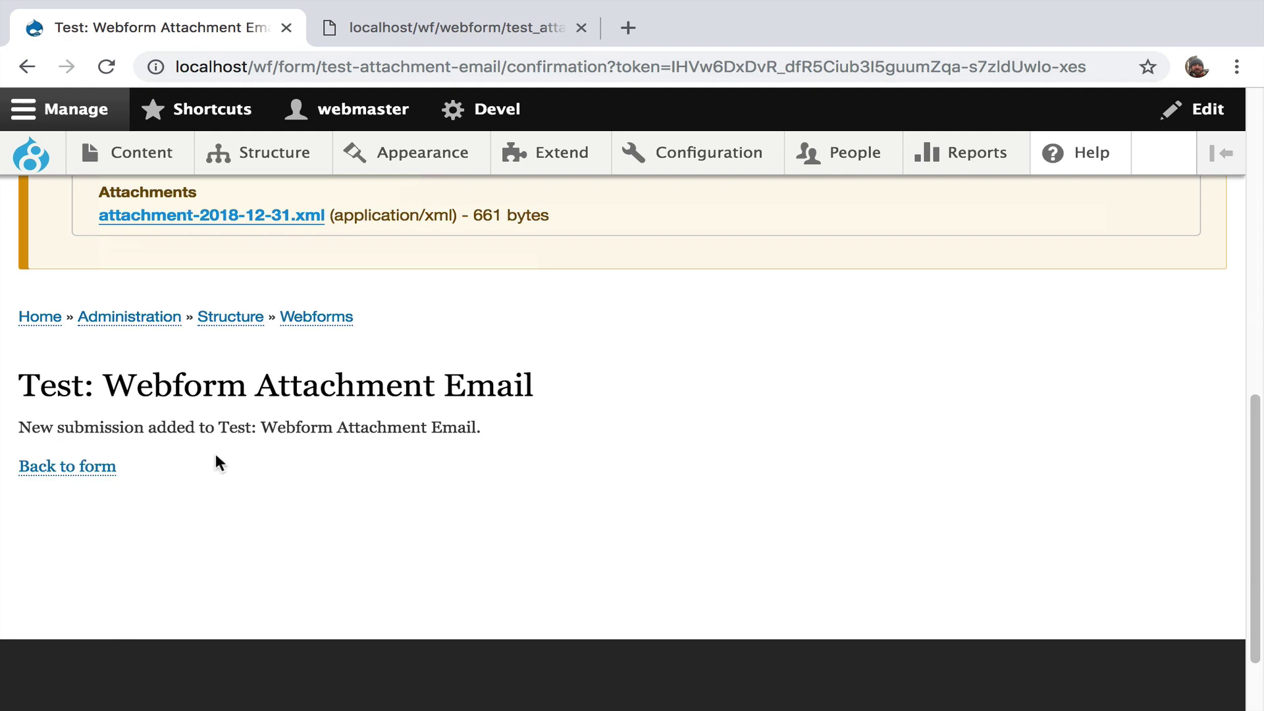
left_click(55, 467)
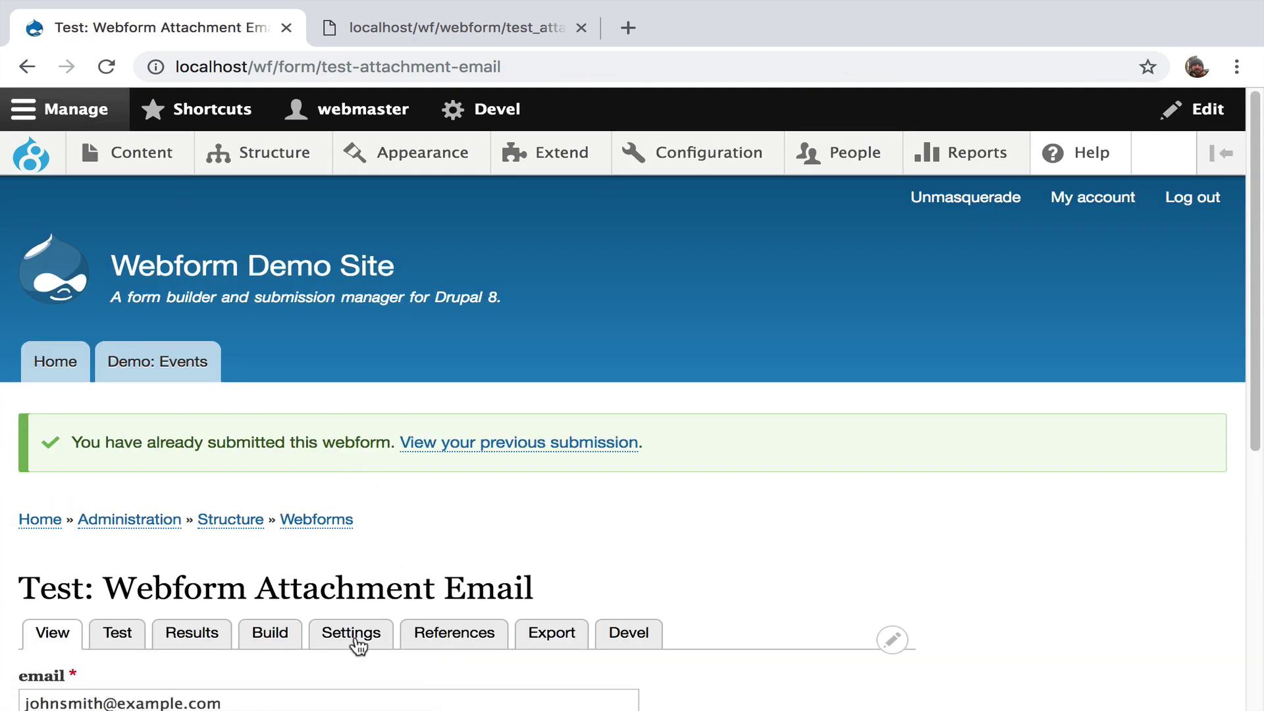
Open the webform's Emails / Handlers settings and review the handler's HTML / Attachments setting
left_click(351, 643)
scroll(491, 474, "down", 4)
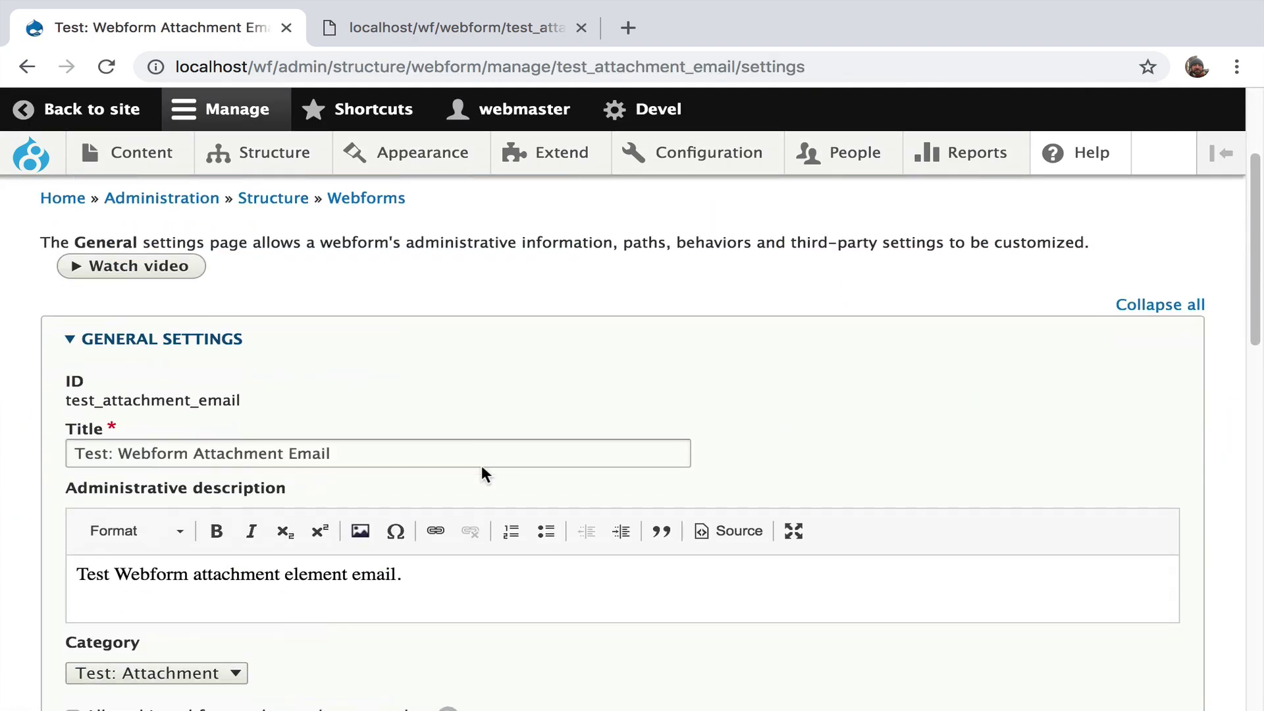
scroll(487, 447, "up", 4)
left_click(678, 343)
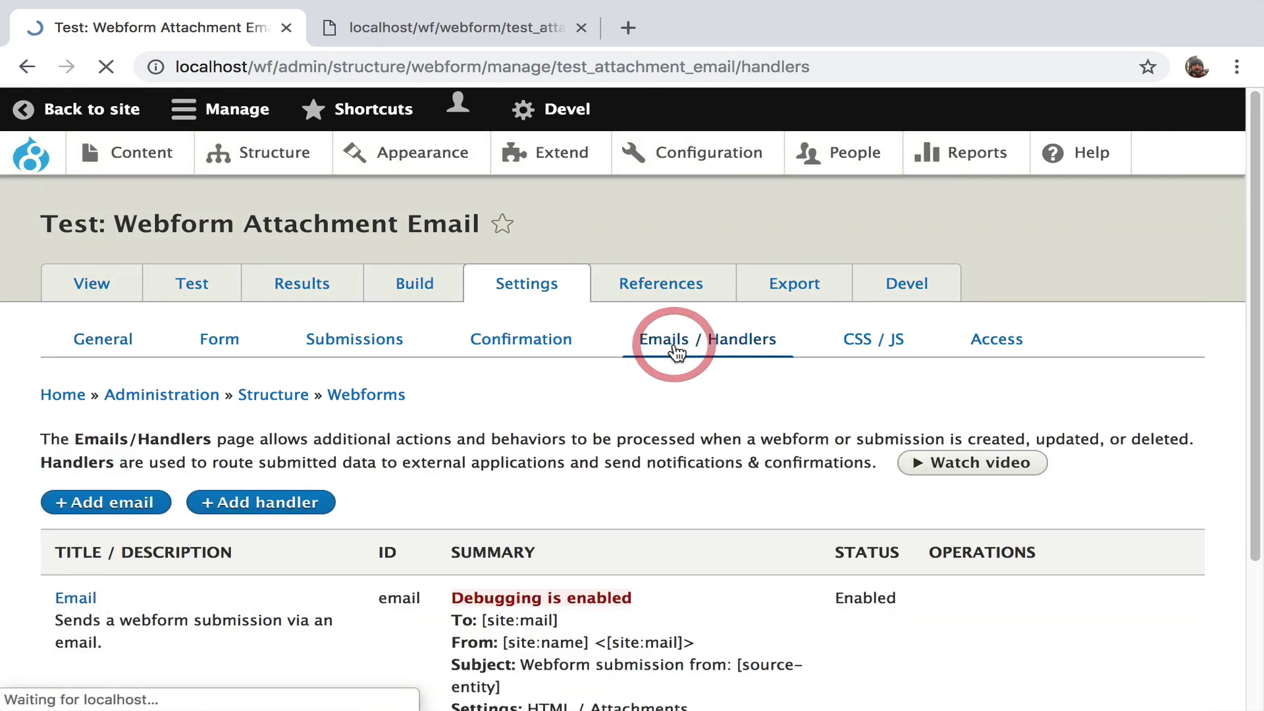
scroll(617, 484, "down", 2)
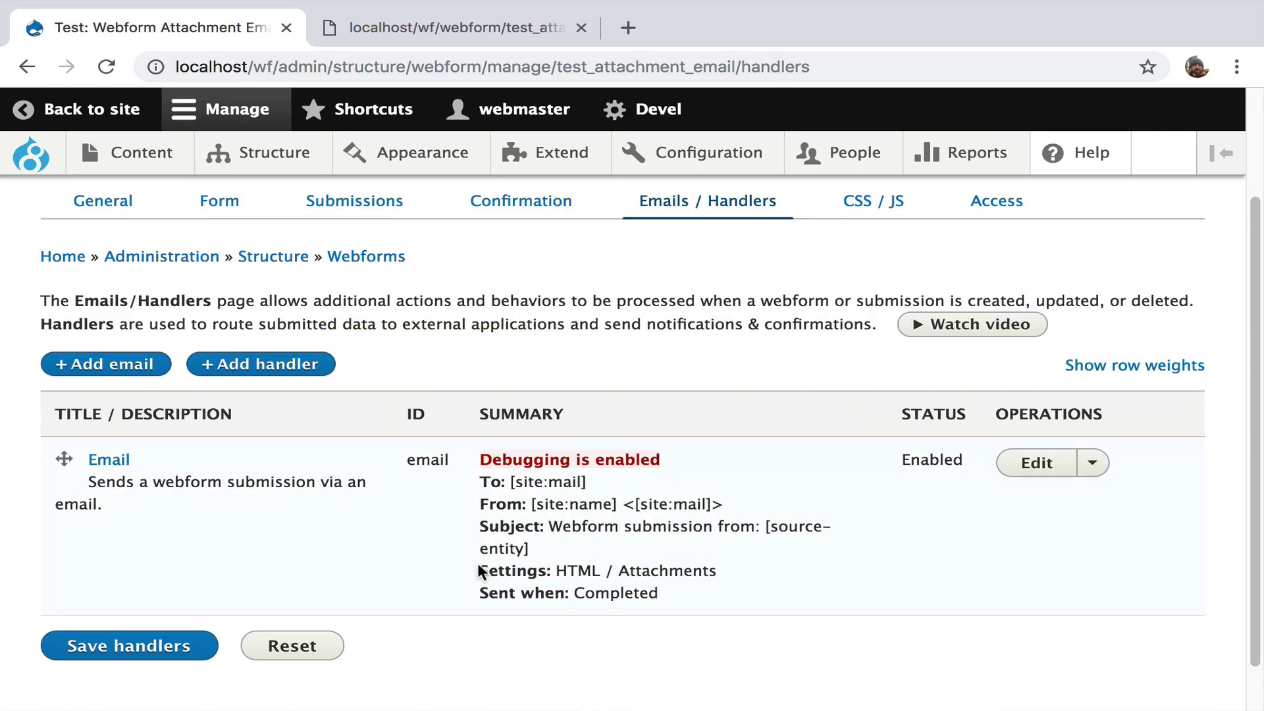
left_click_drag(485, 570, 663, 567)
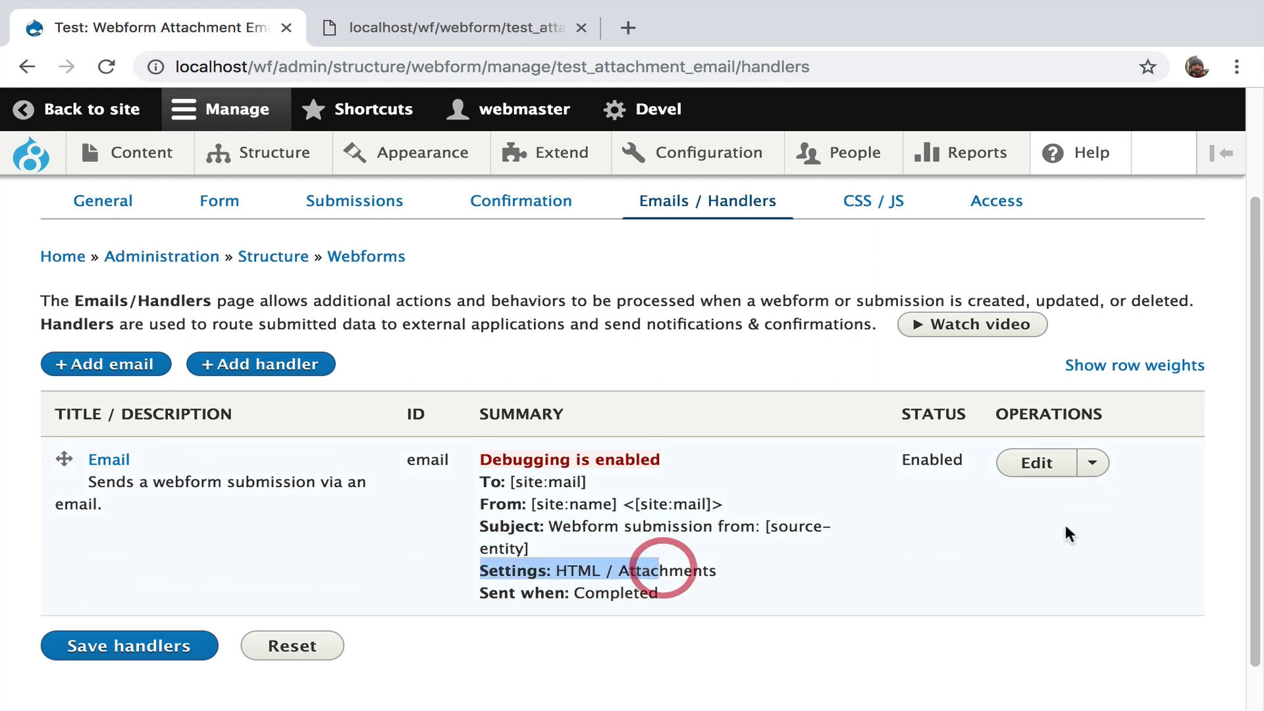
In the Email handler, uncheck attachment under Included email values and close the editor
left_click(1051, 463)
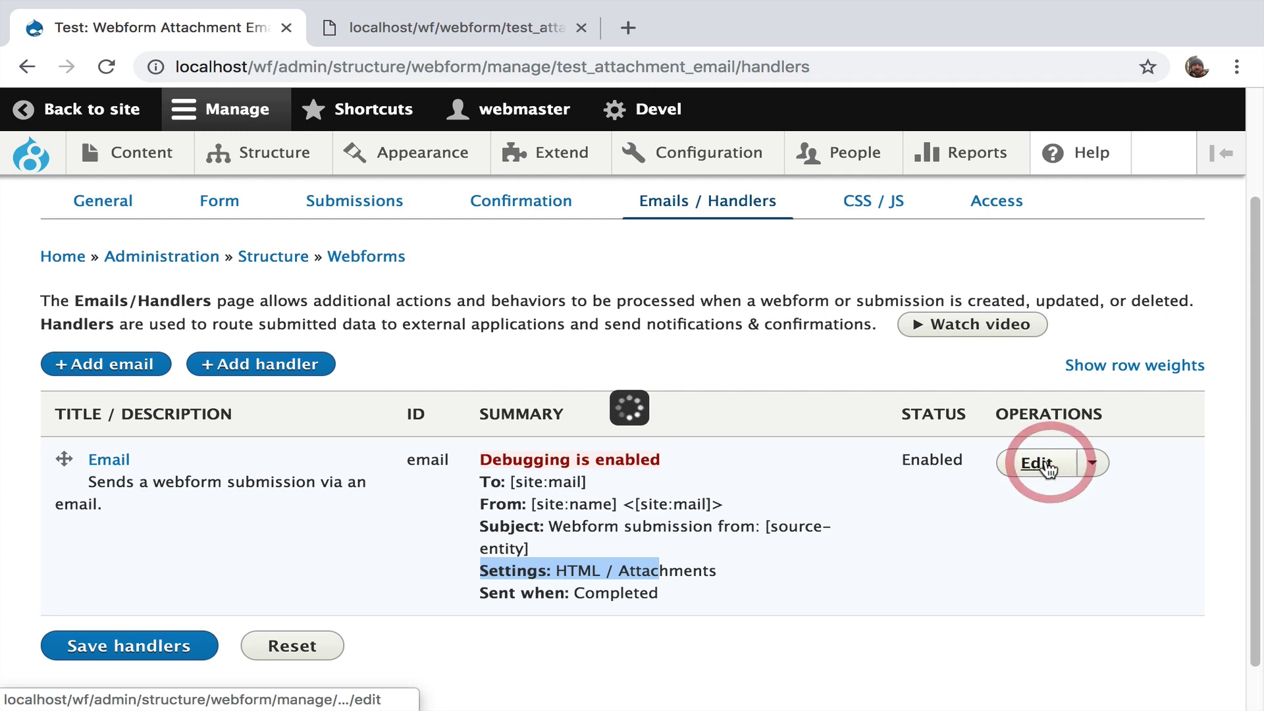
scroll(805, 387, "down", 4)
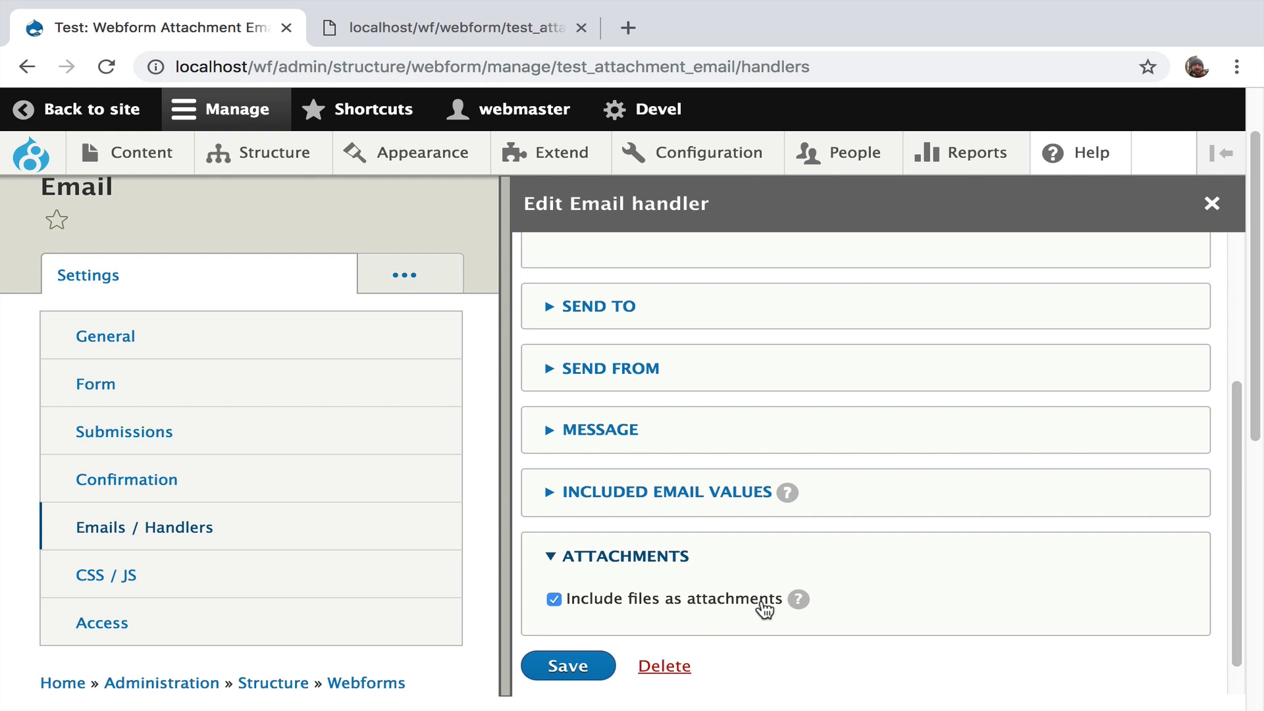
left_click(832, 506)
scroll(780, 535, "down", 3)
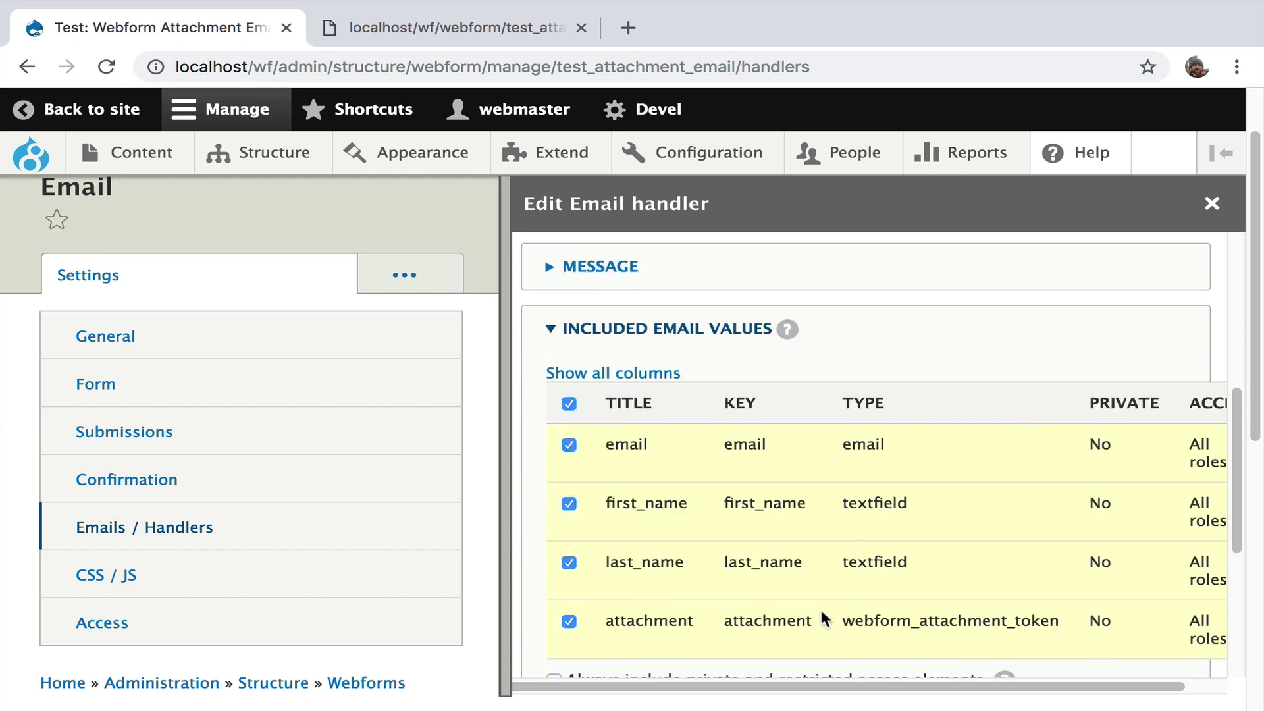
left_click(678, 622)
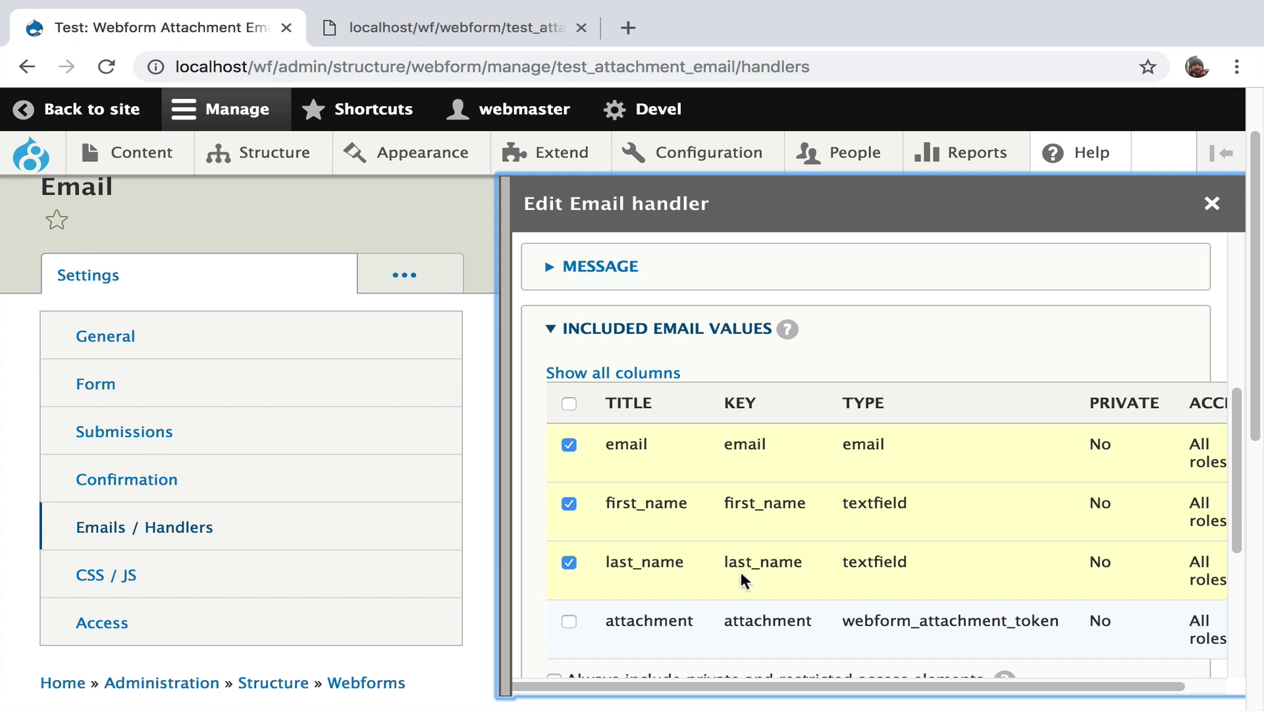
left_click(1211, 208)
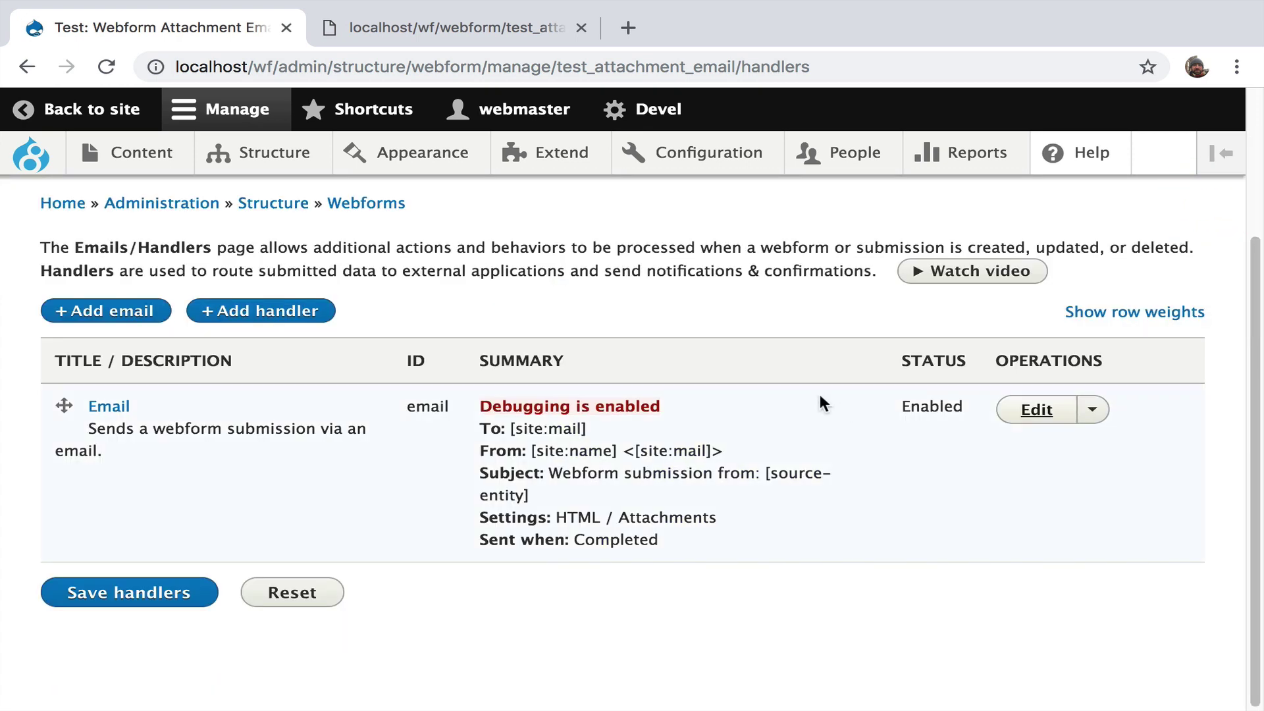
scroll(476, 278, "up", 3)
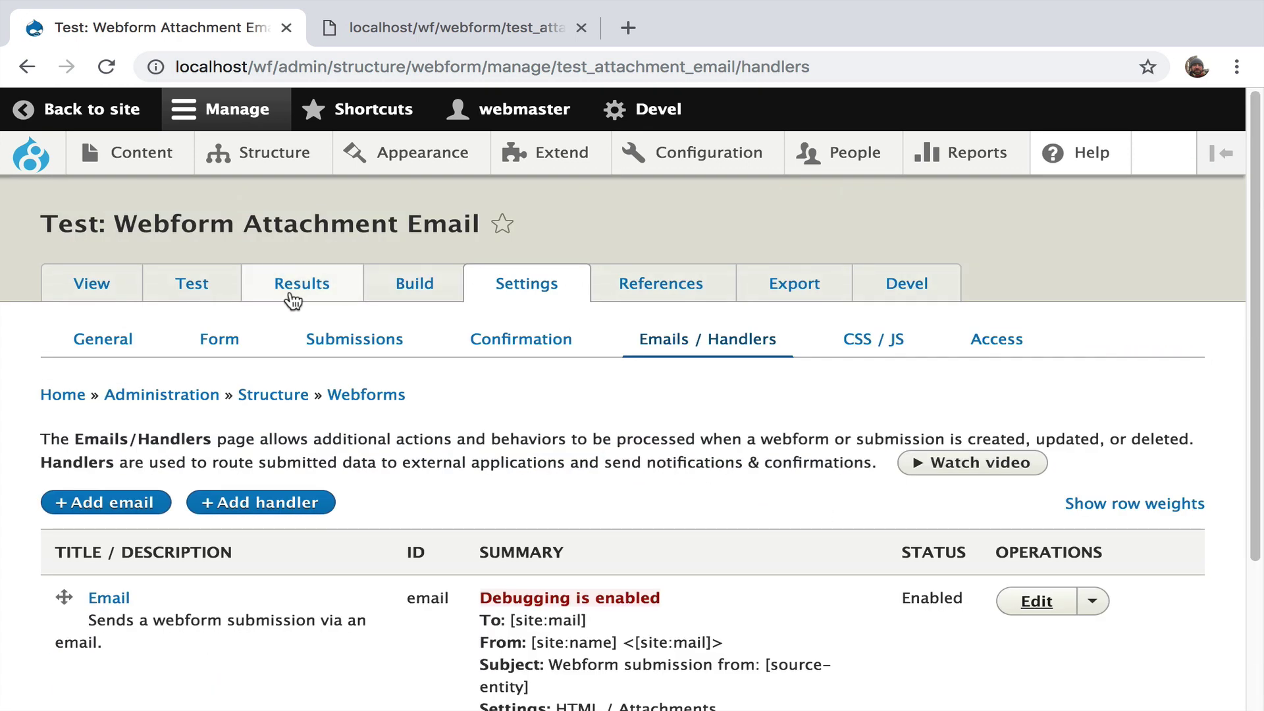
Open the attachment element's editor and dismiss its include-as-attachment reminder
left_click(396, 287)
scroll(789, 474, "down", 2)
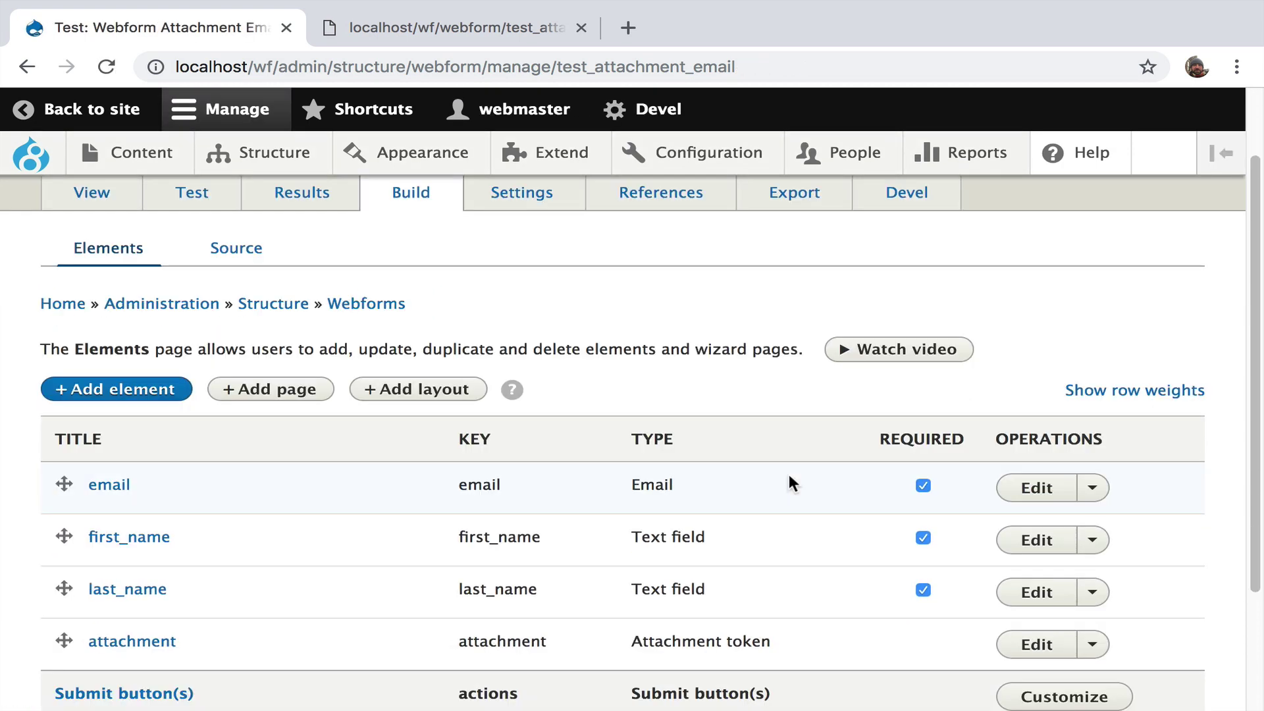
left_click(1047, 644)
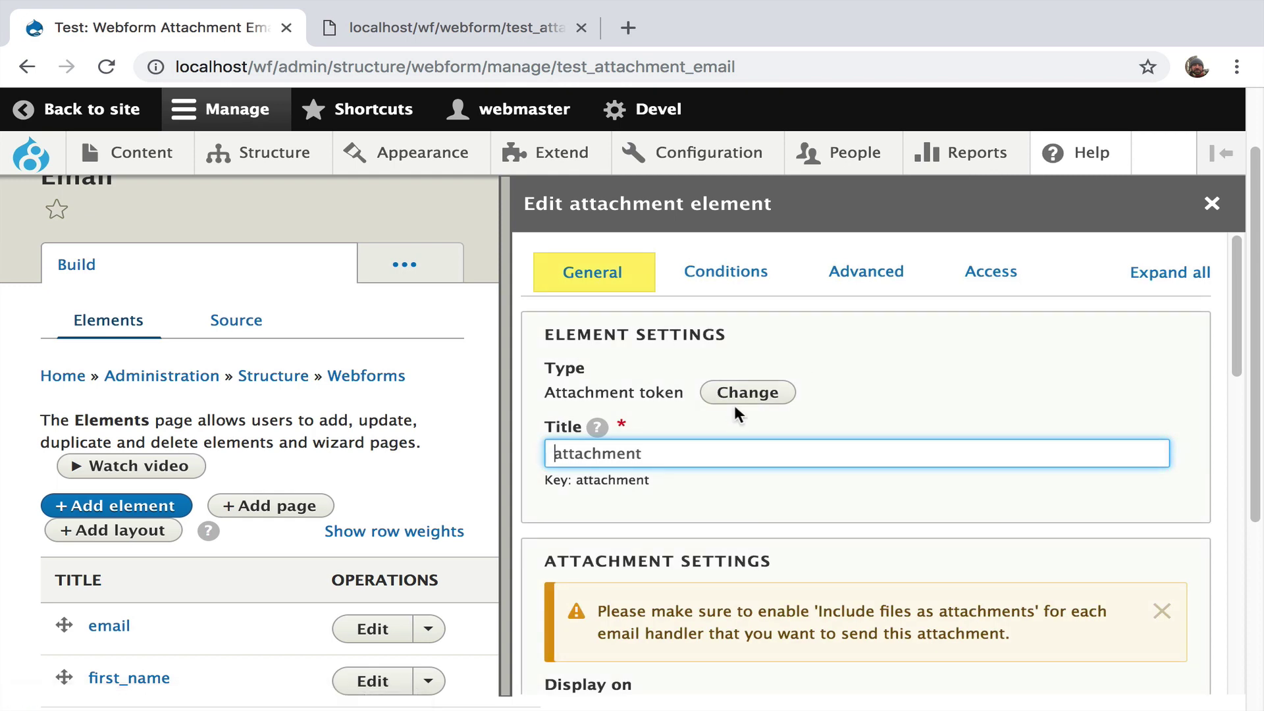
scroll(734, 407, "down", 1)
left_click_drag(618, 546, 1055, 565)
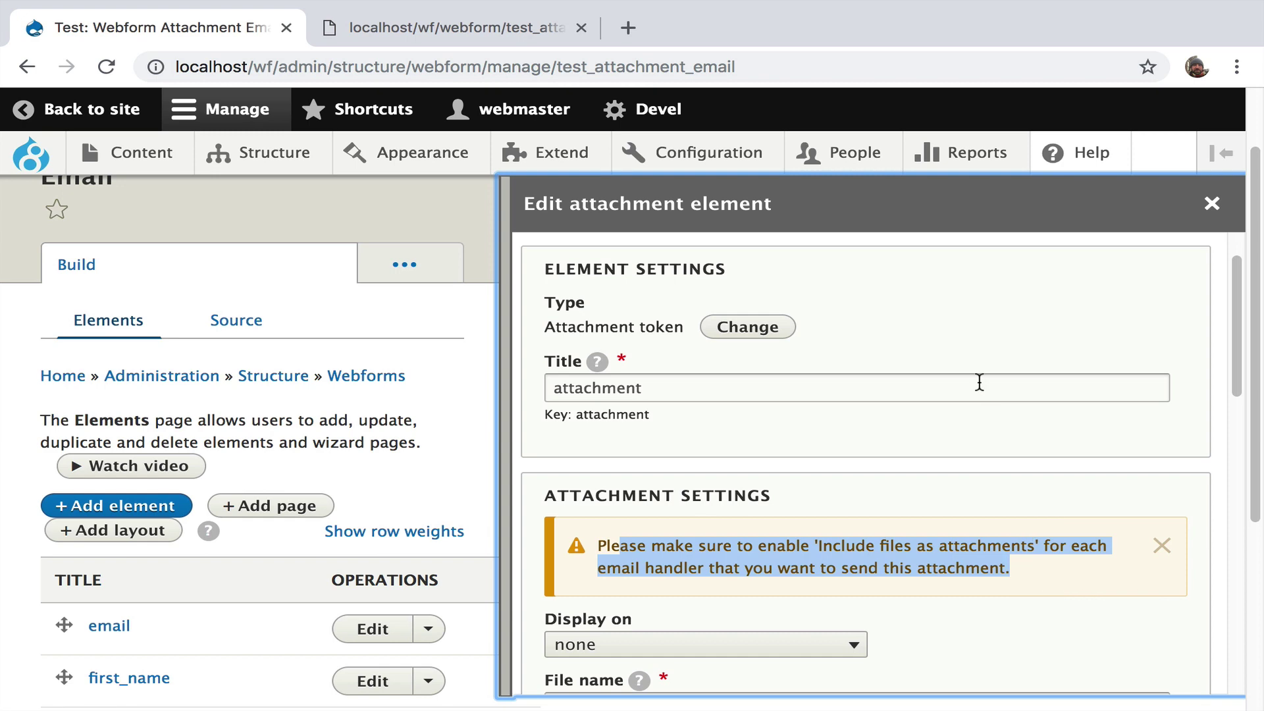
scroll(980, 385, "down", 1)
left_click(1161, 479)
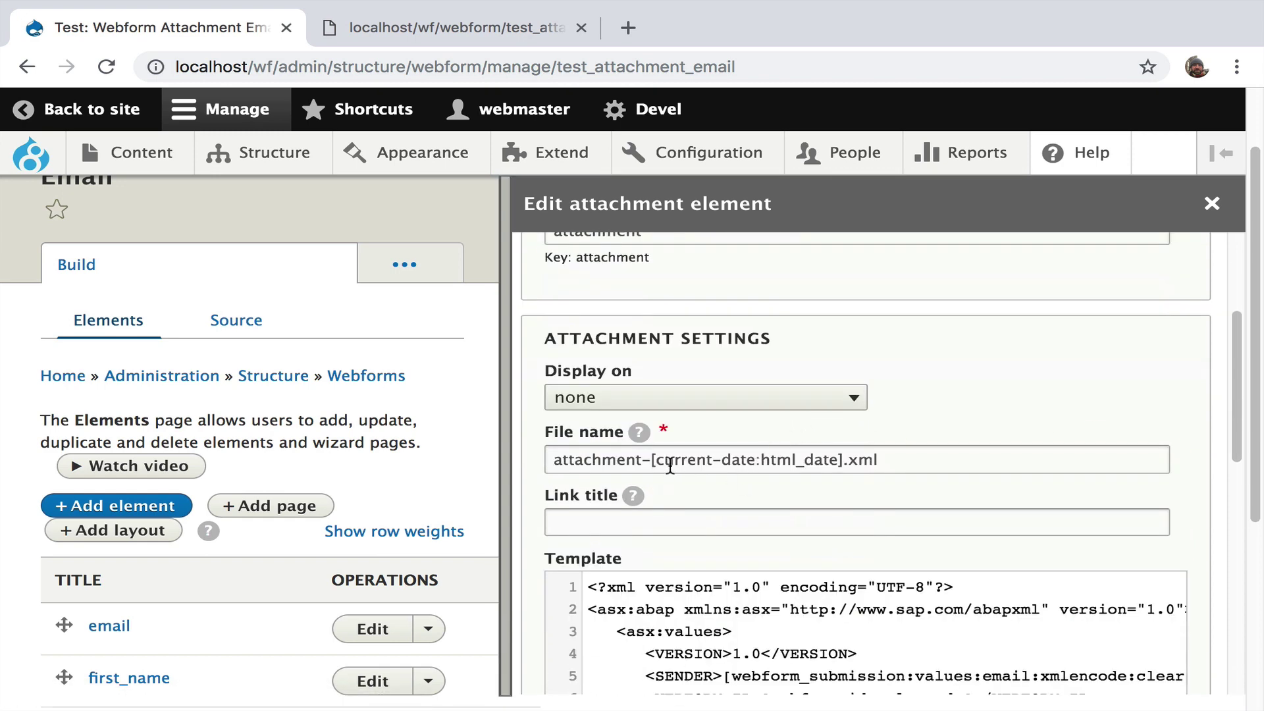
left_click_drag(626, 459, 1003, 471)
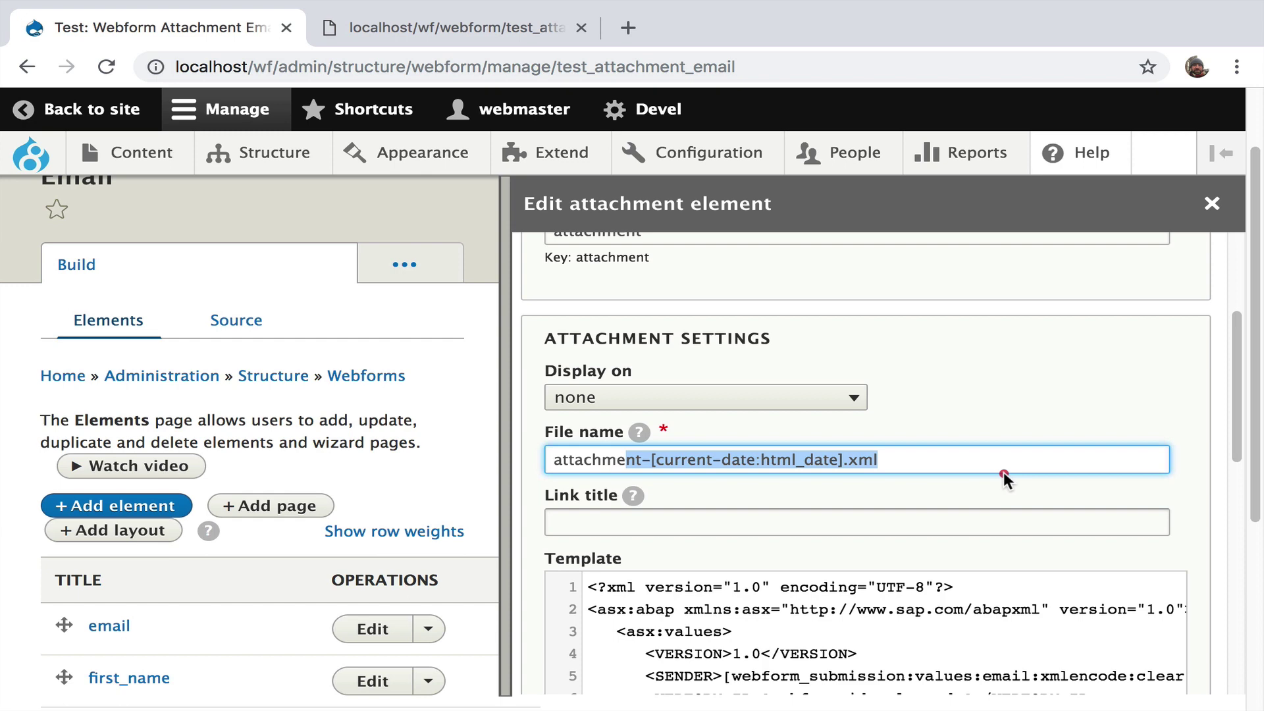
Enter 'Download this attachment' as the attachment's link title
left_click(730, 527)
scroll(759, 518, "down", 2)
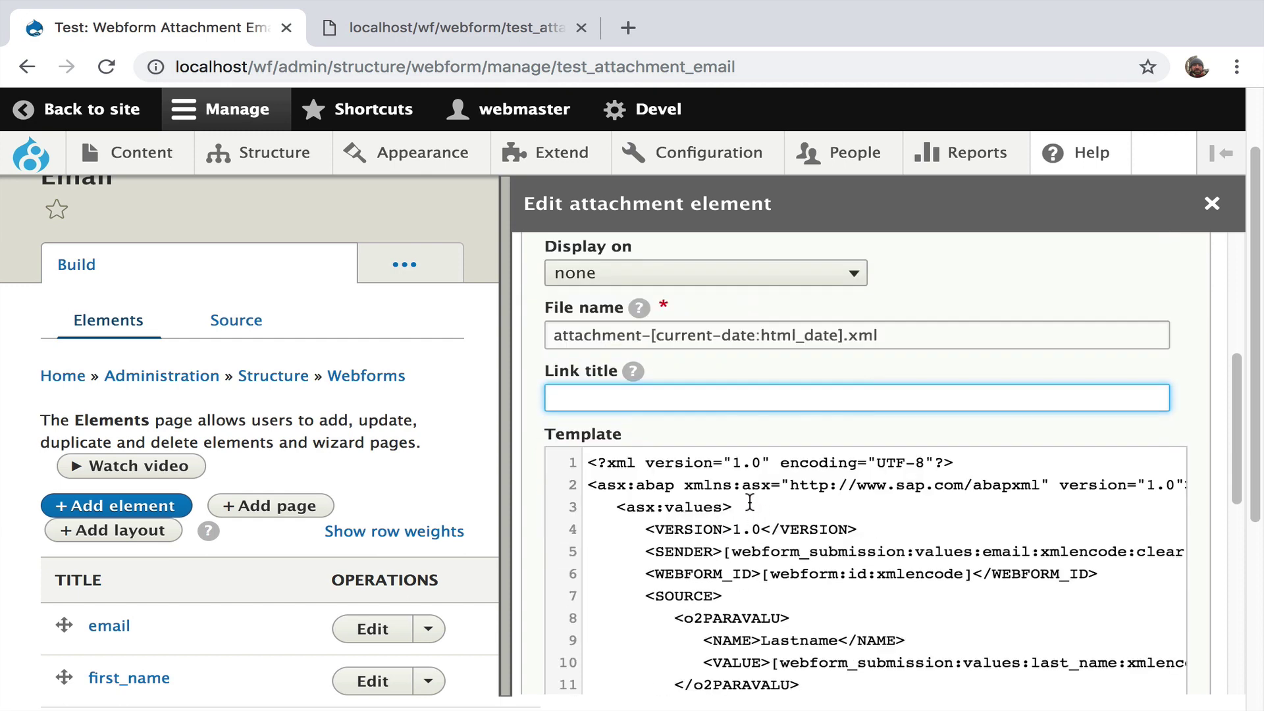
type("Down this atta")
key("Left")
type("load")
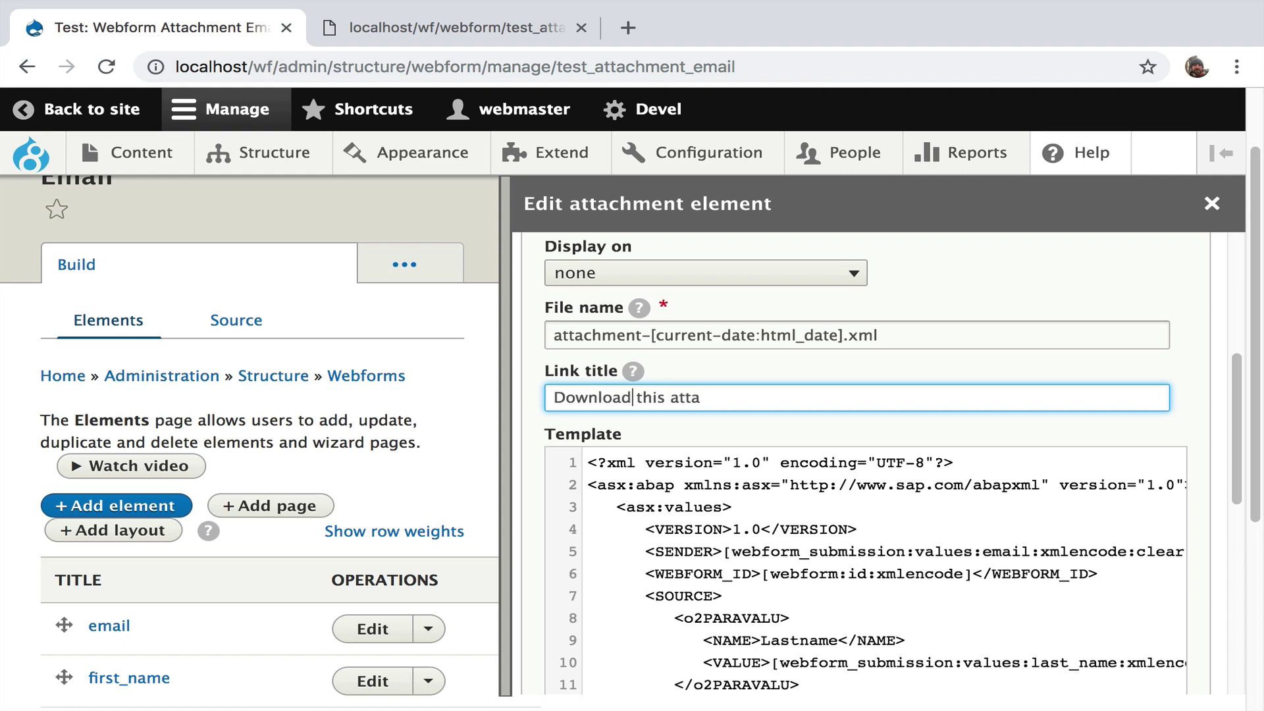
type("chemen")
key("BackSpace")
key("BackSpace")
key("BackSpace")
key("BackSpace")
type("men")
Tick 'Force users to download the attachment' and save the element
scroll(891, 459, "down", 2)
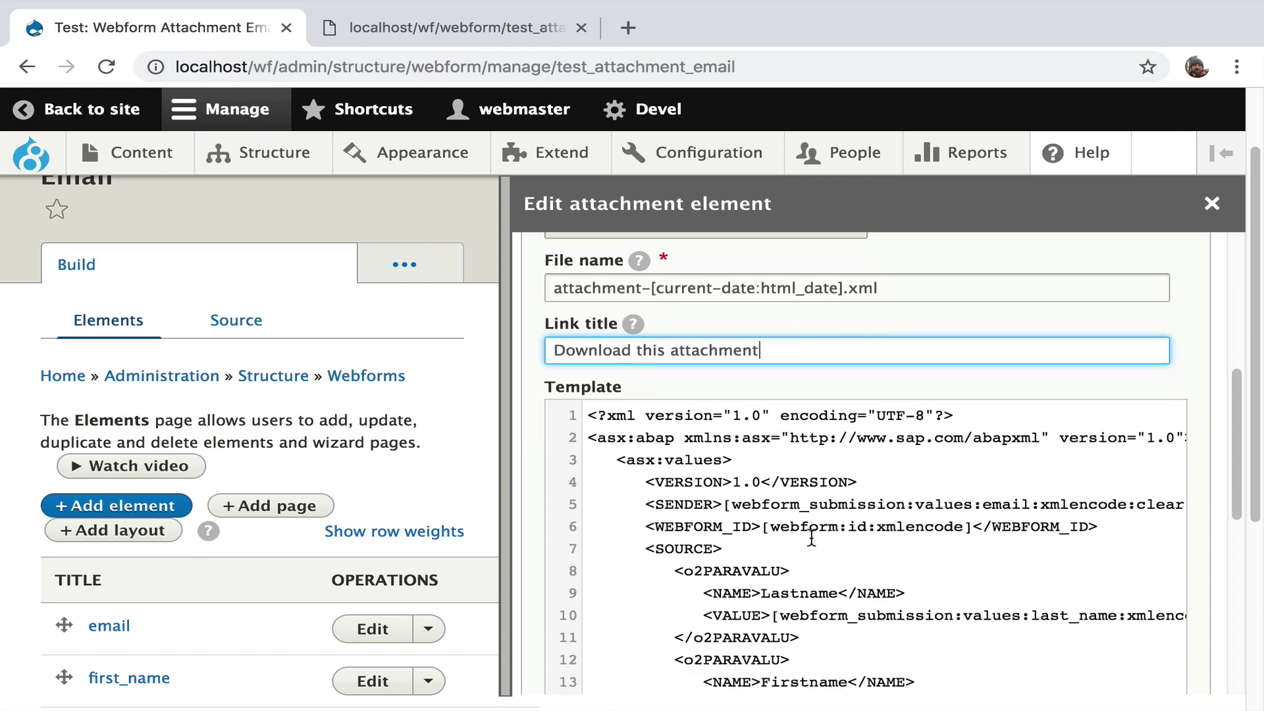
left_click_drag(795, 512, 963, 528)
left_click(780, 527)
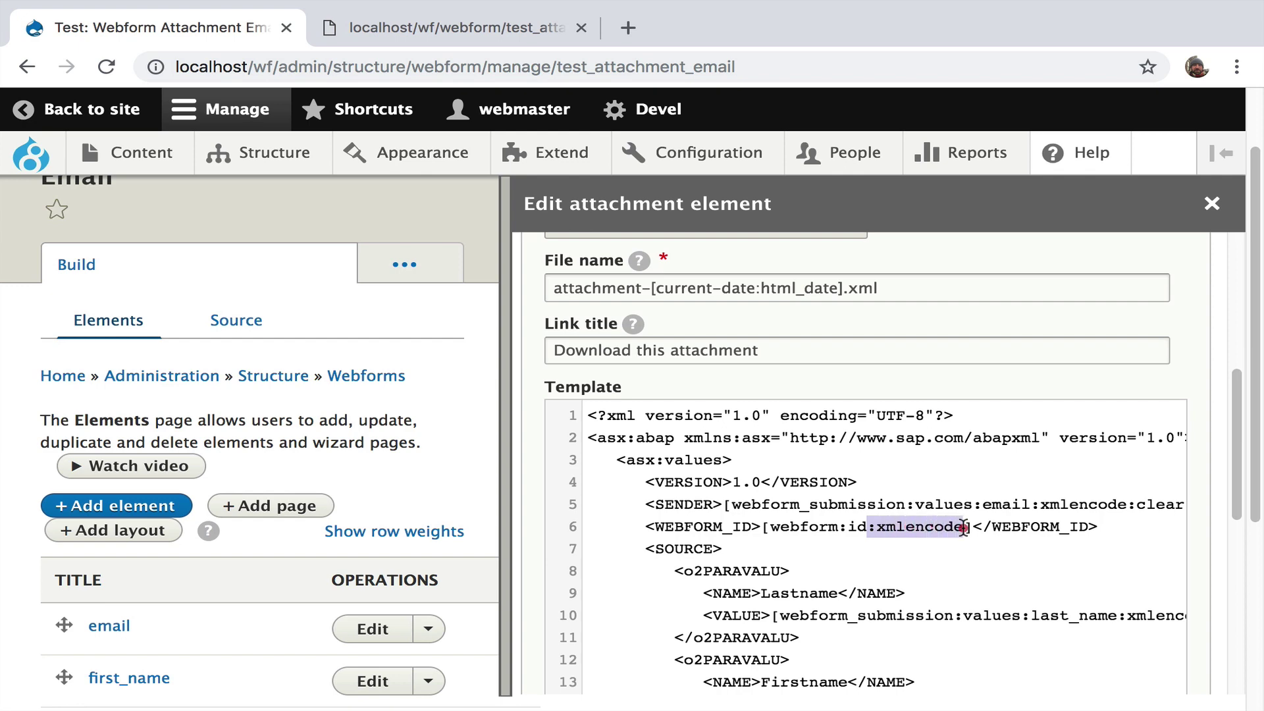
scroll(961, 524, "down", 1)
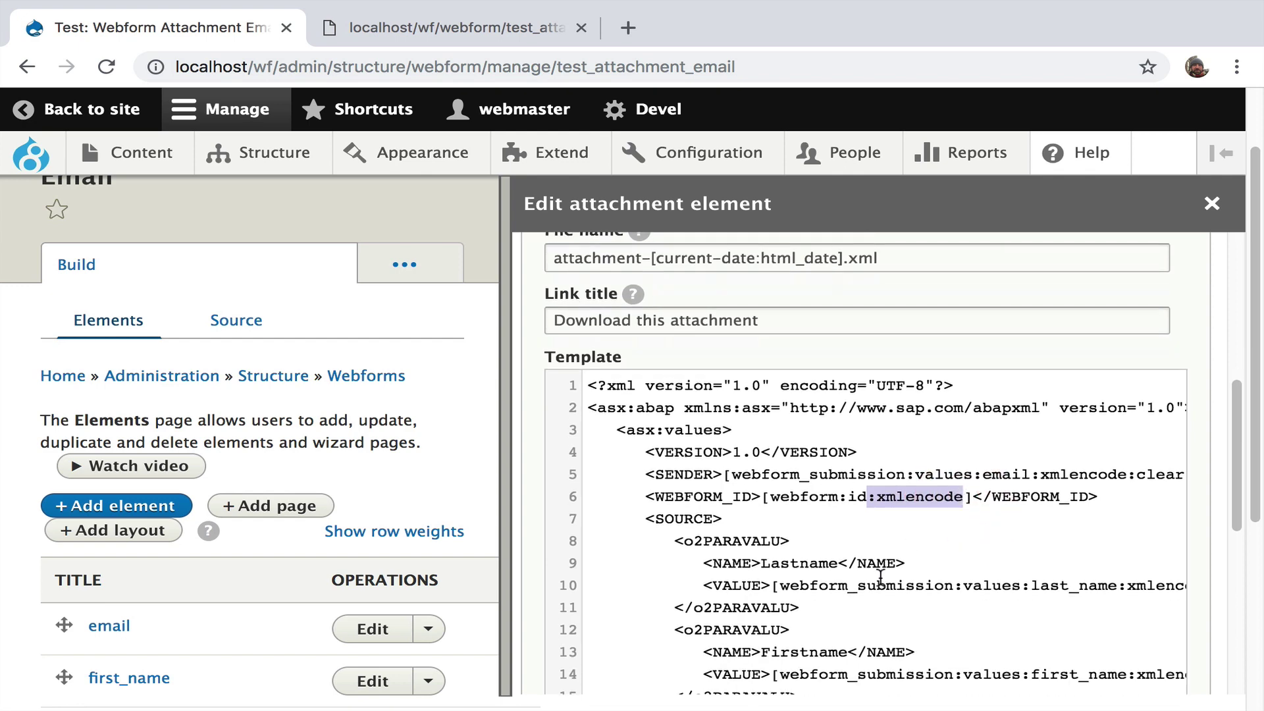
scroll(877, 570, "down", 4)
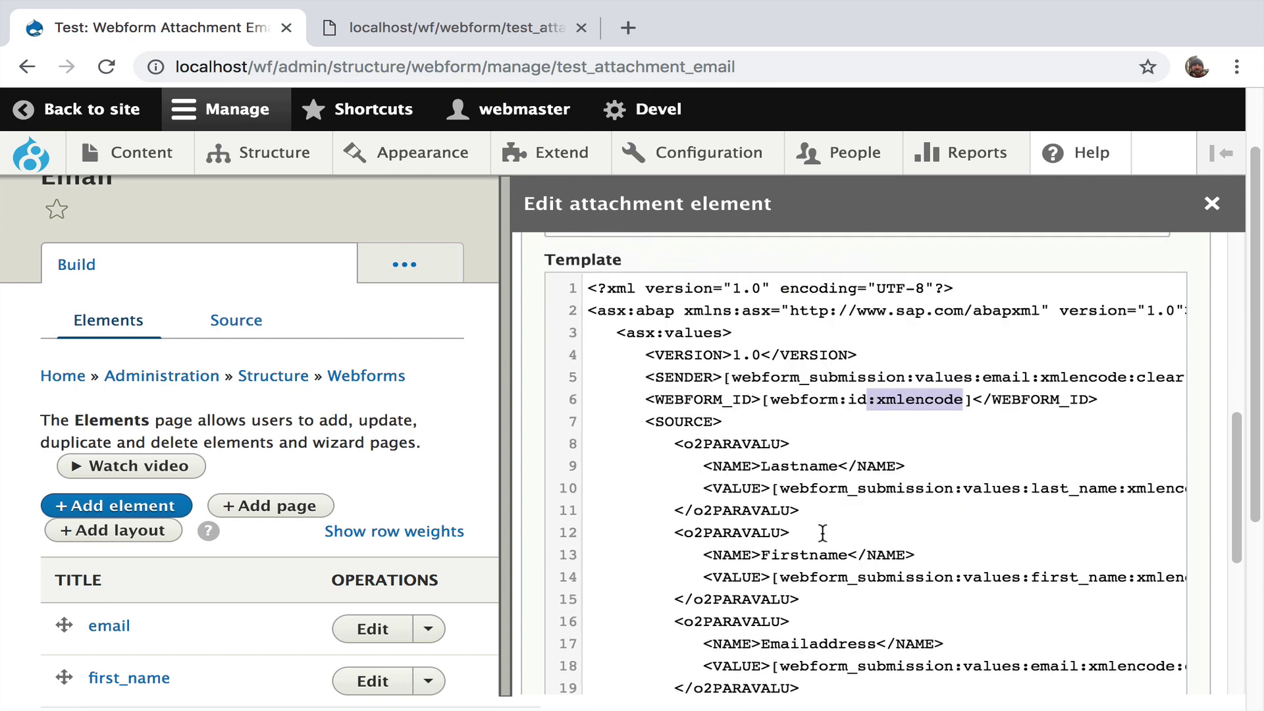
scroll(793, 501, "down", 6)
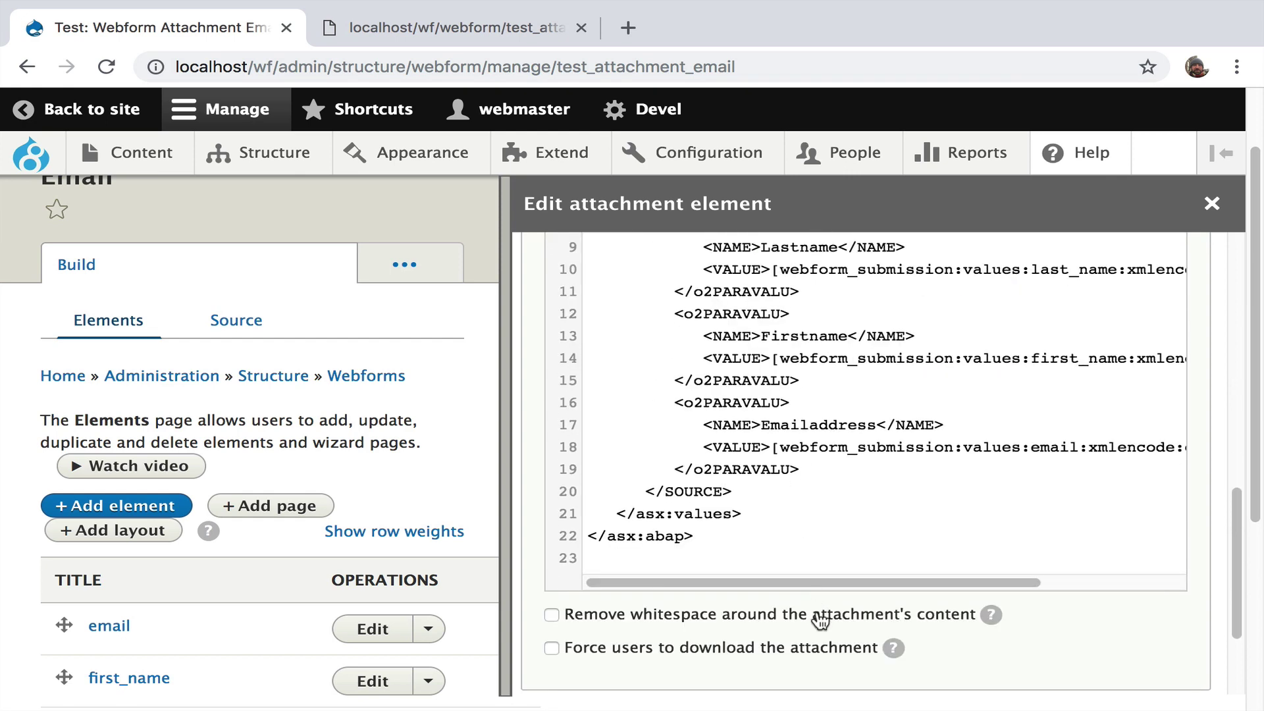
left_click(790, 652)
scroll(805, 515, "down", 3)
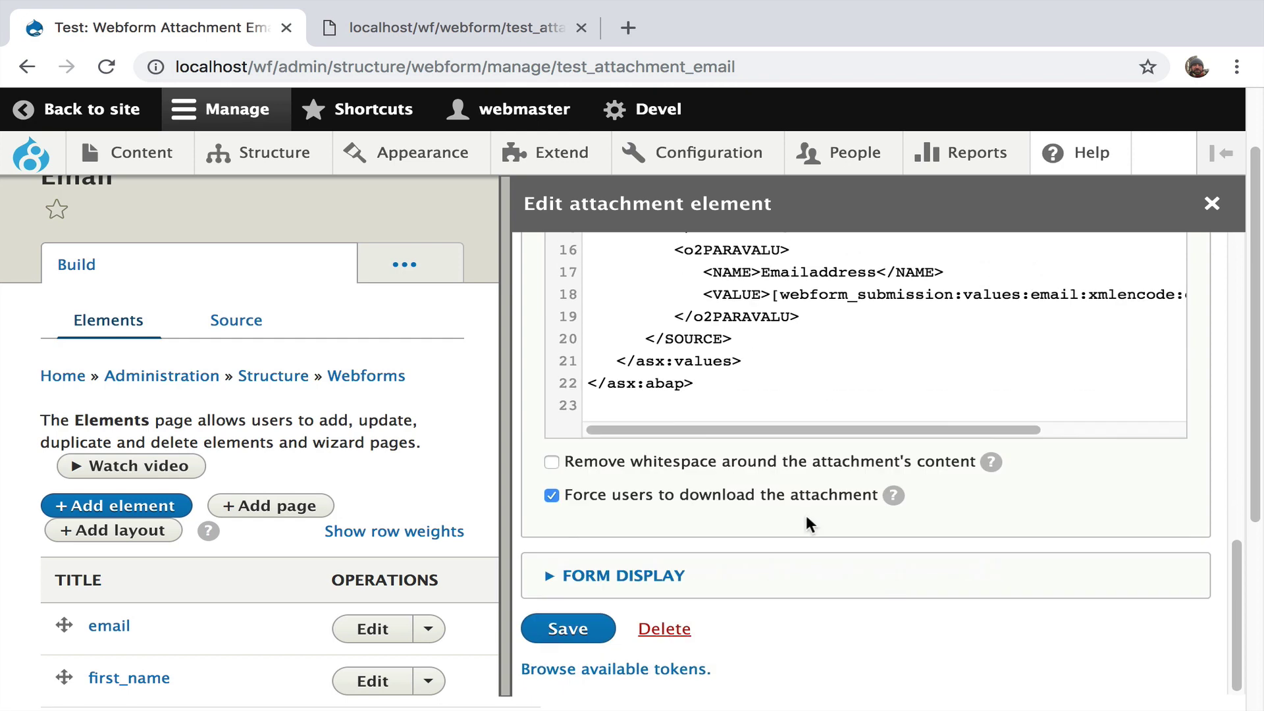
left_click(566, 630)
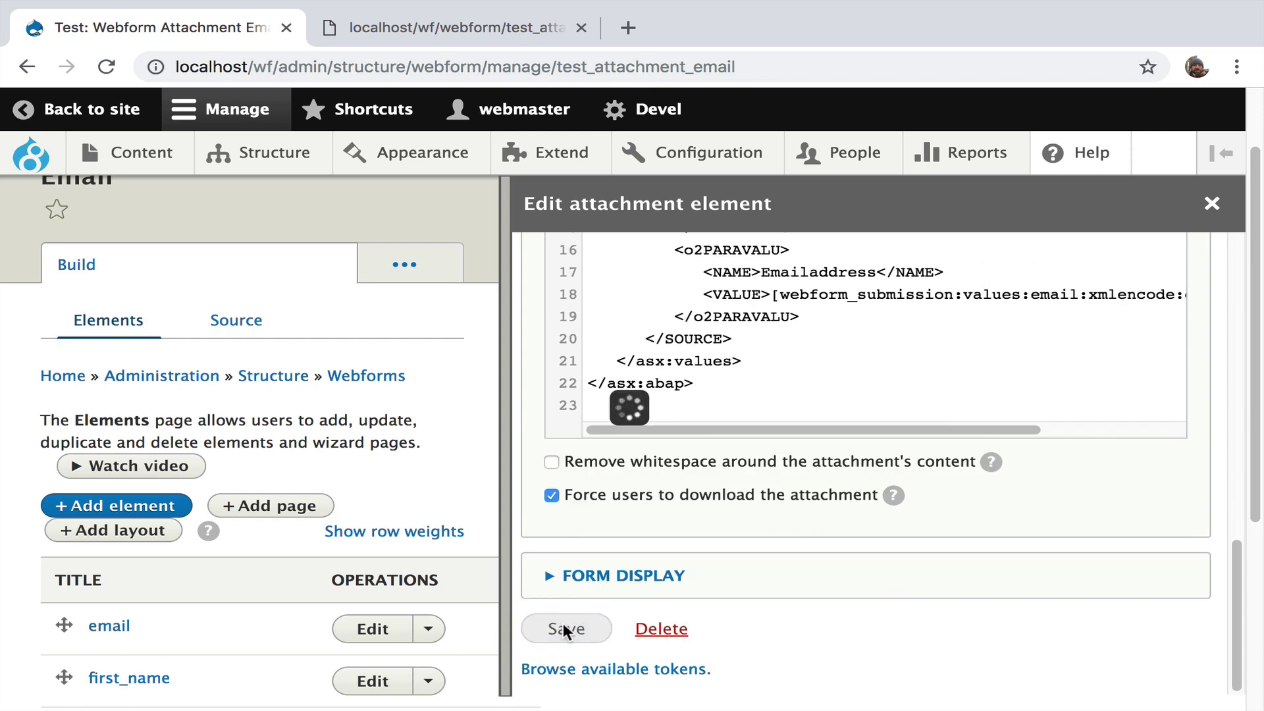
Download attachment-2018-12-31.xml via the submission's 'Download this attachment' link in Results
scroll(397, 471, "up", 5)
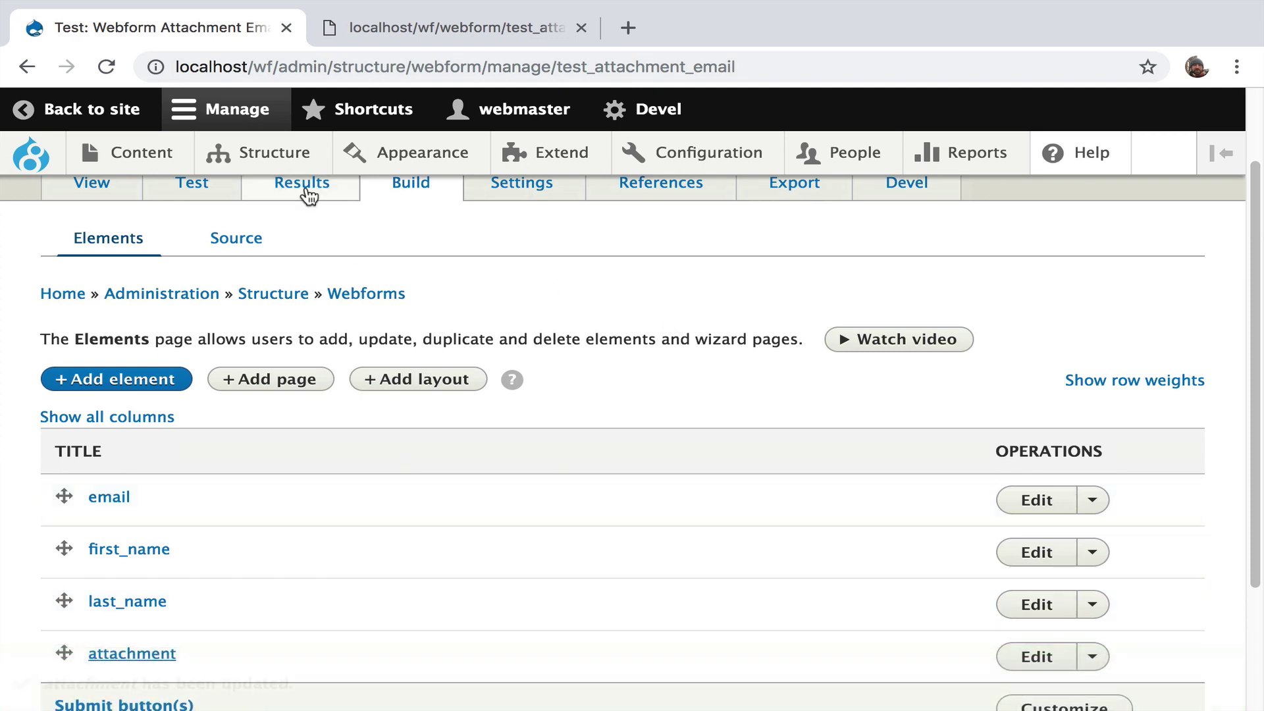
left_click(303, 186)
scroll(756, 463, "down", 5)
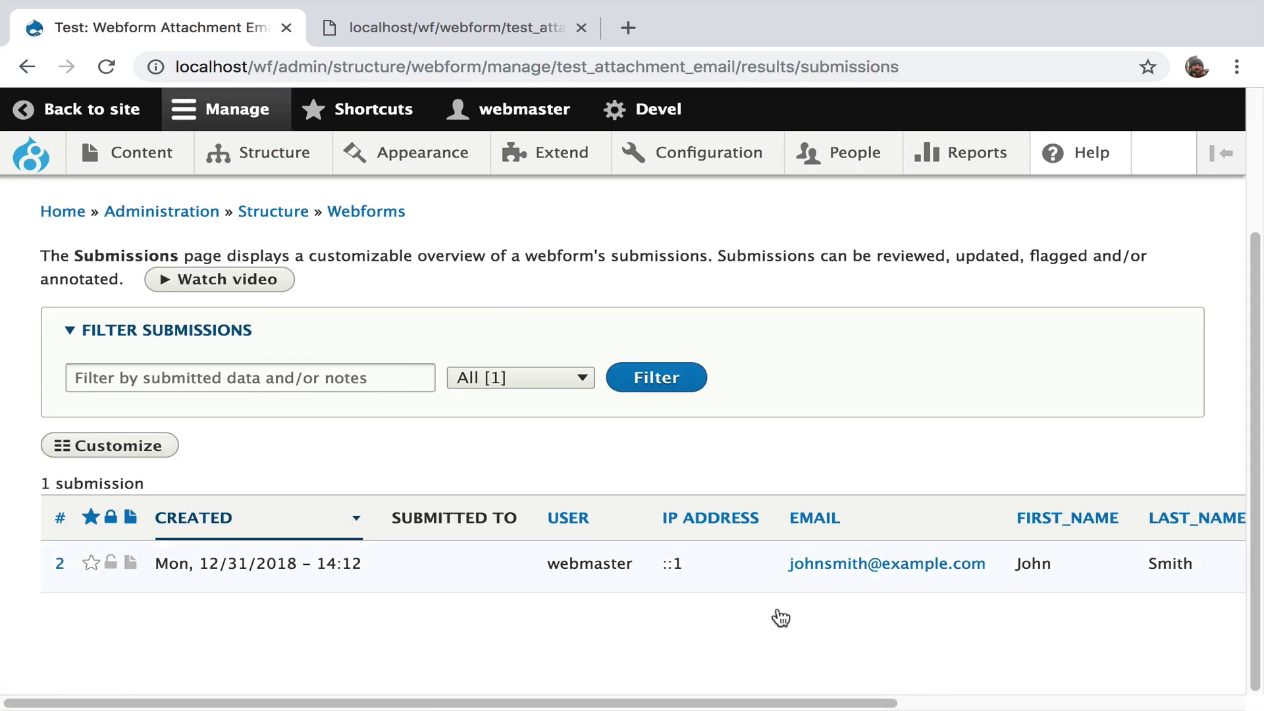
left_click_drag(767, 705, 1073, 702)
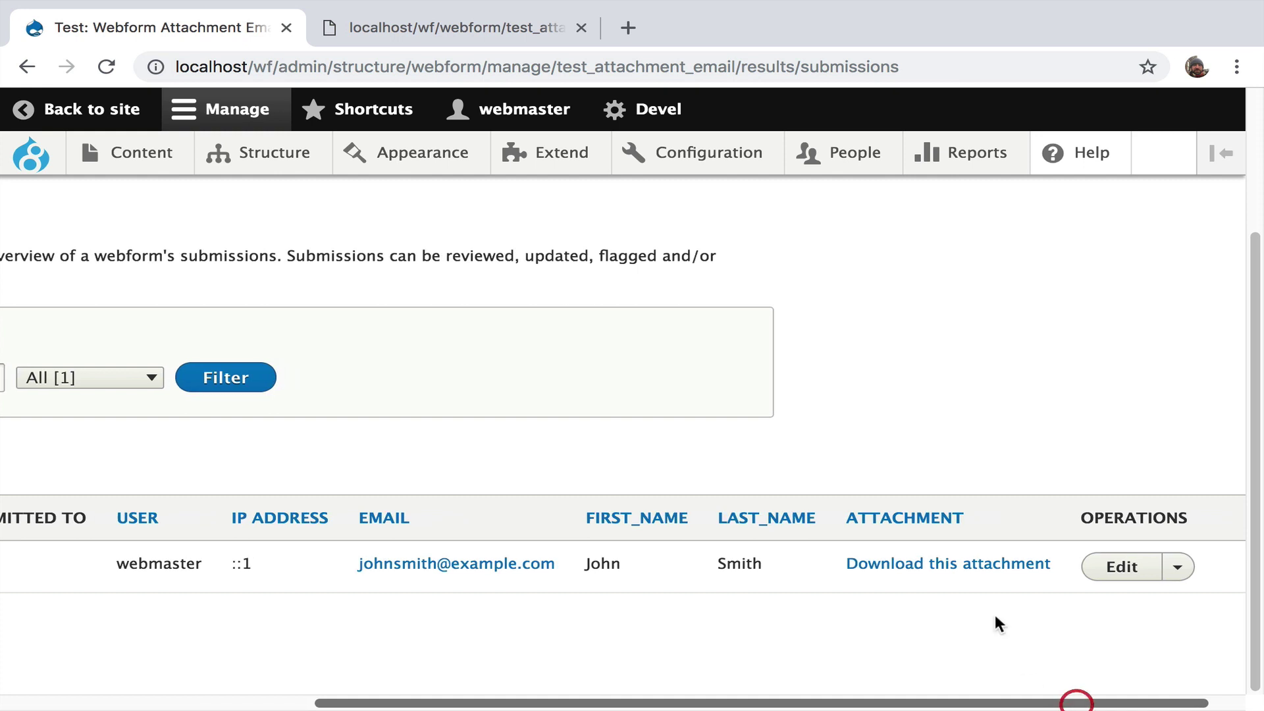
left_click(928, 573)
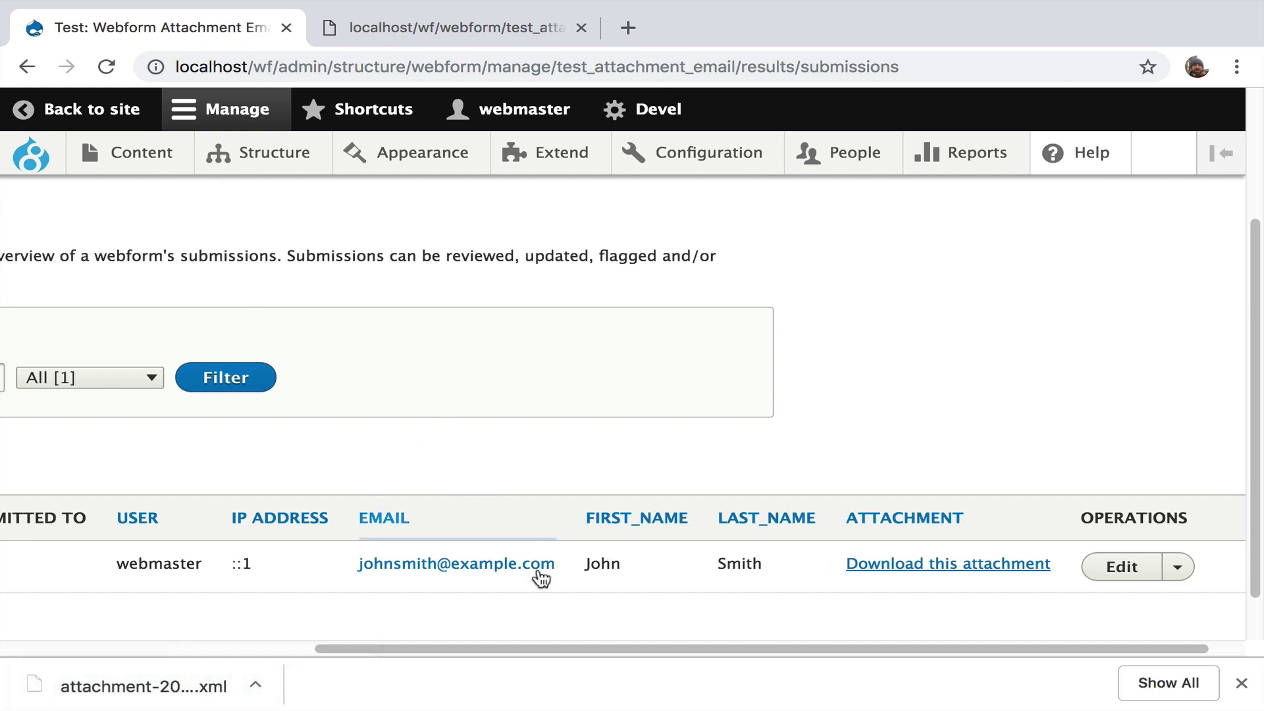
left_click_drag(494, 649, 144, 648)
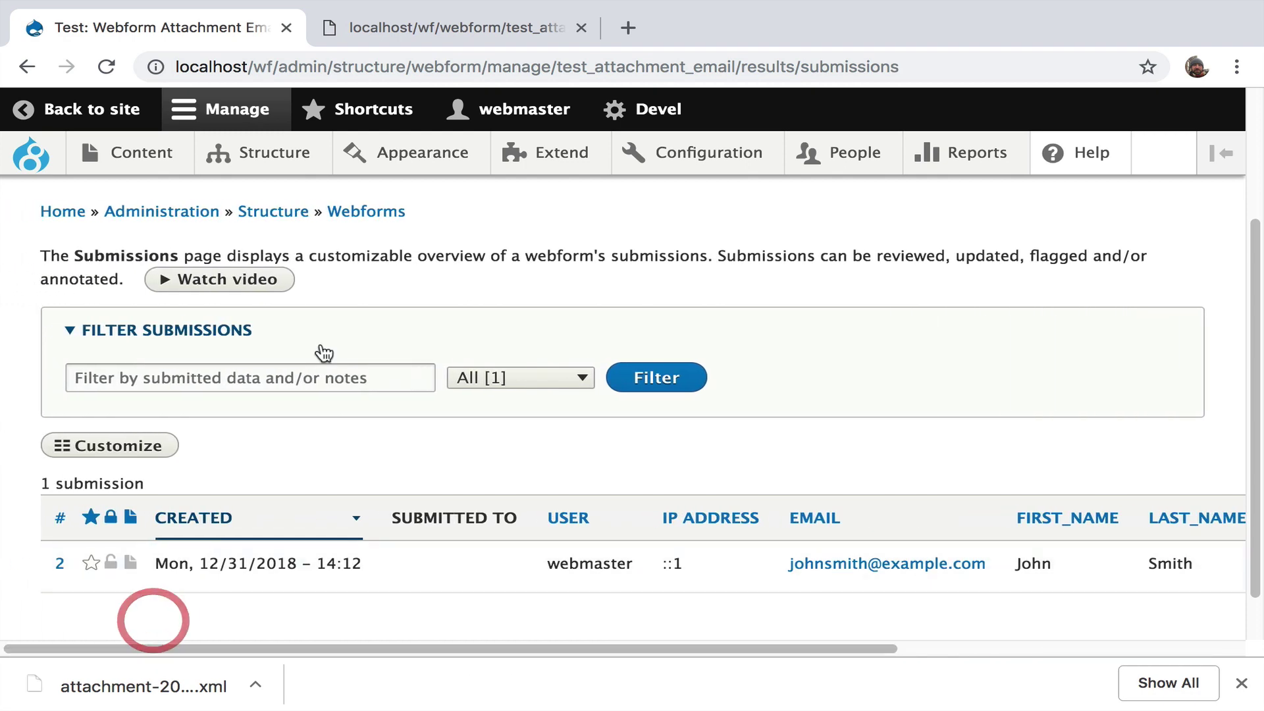
scroll(263, 356, "up", 3)
From Build, filter new elements by 'attach' and add an Attachment URL element
left_click(399, 302)
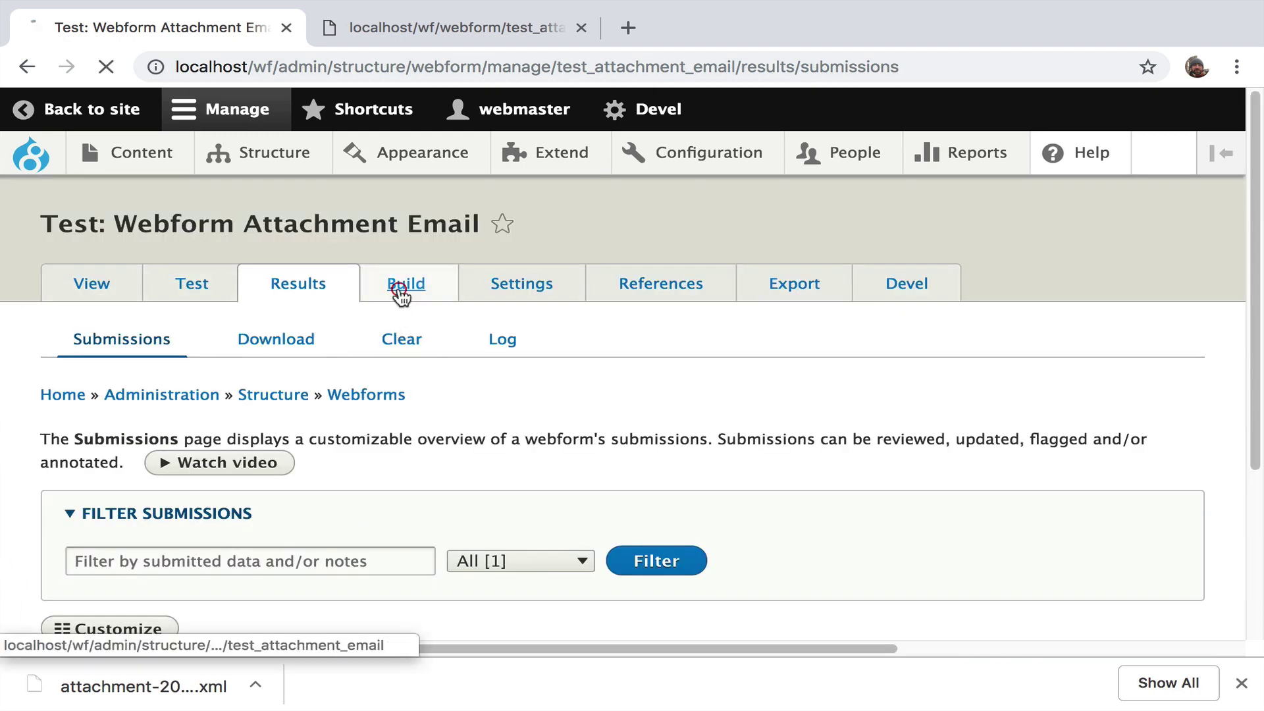
scroll(231, 413, "down", 1)
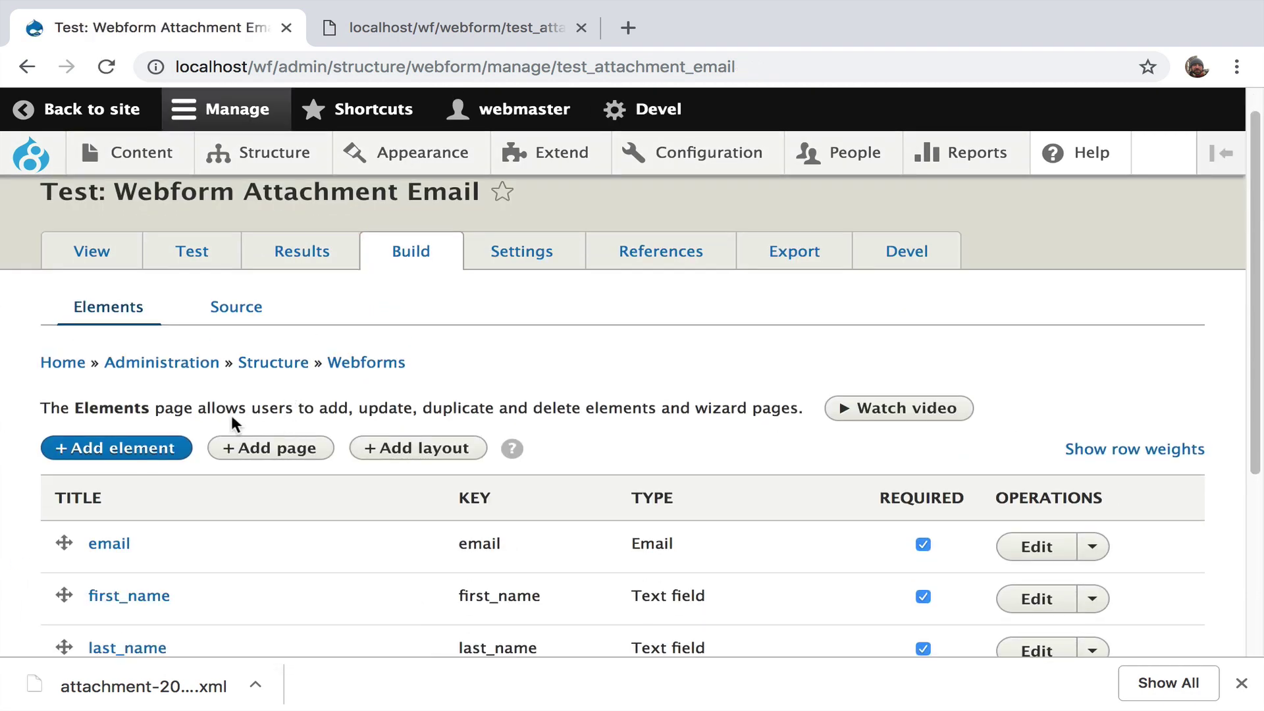
left_click(150, 453)
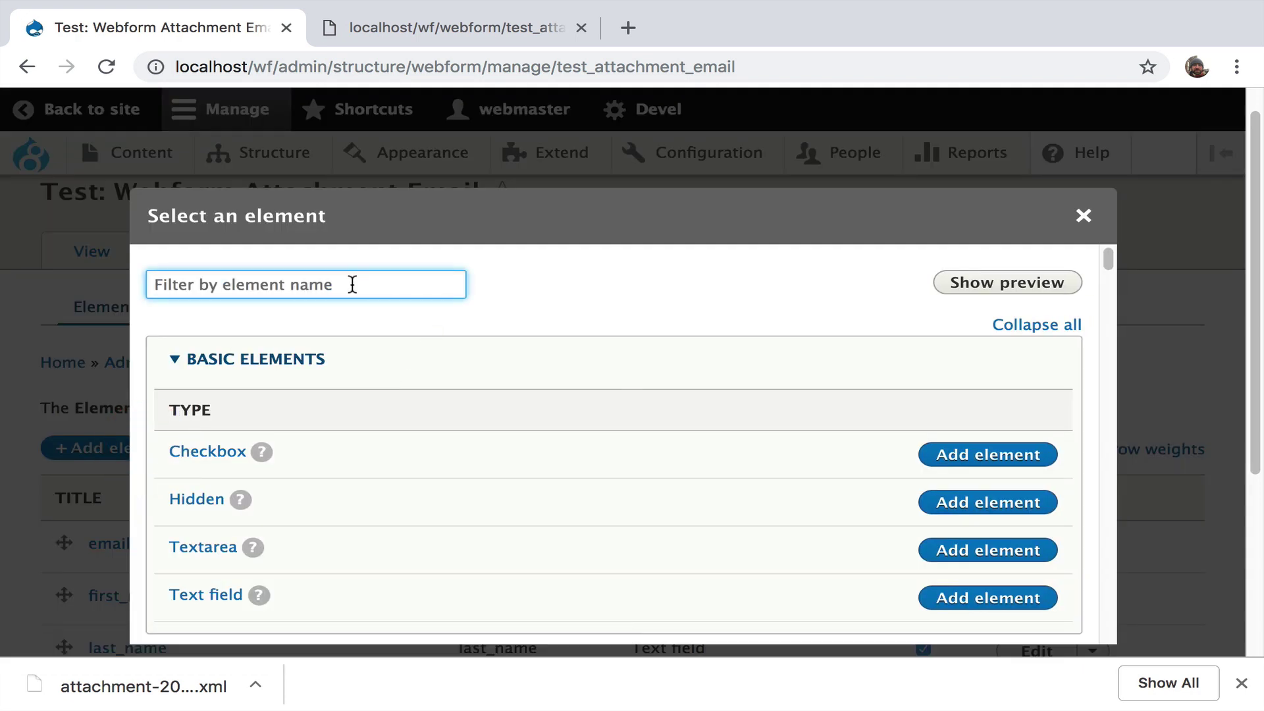
left_click(349, 285)
type("attach")
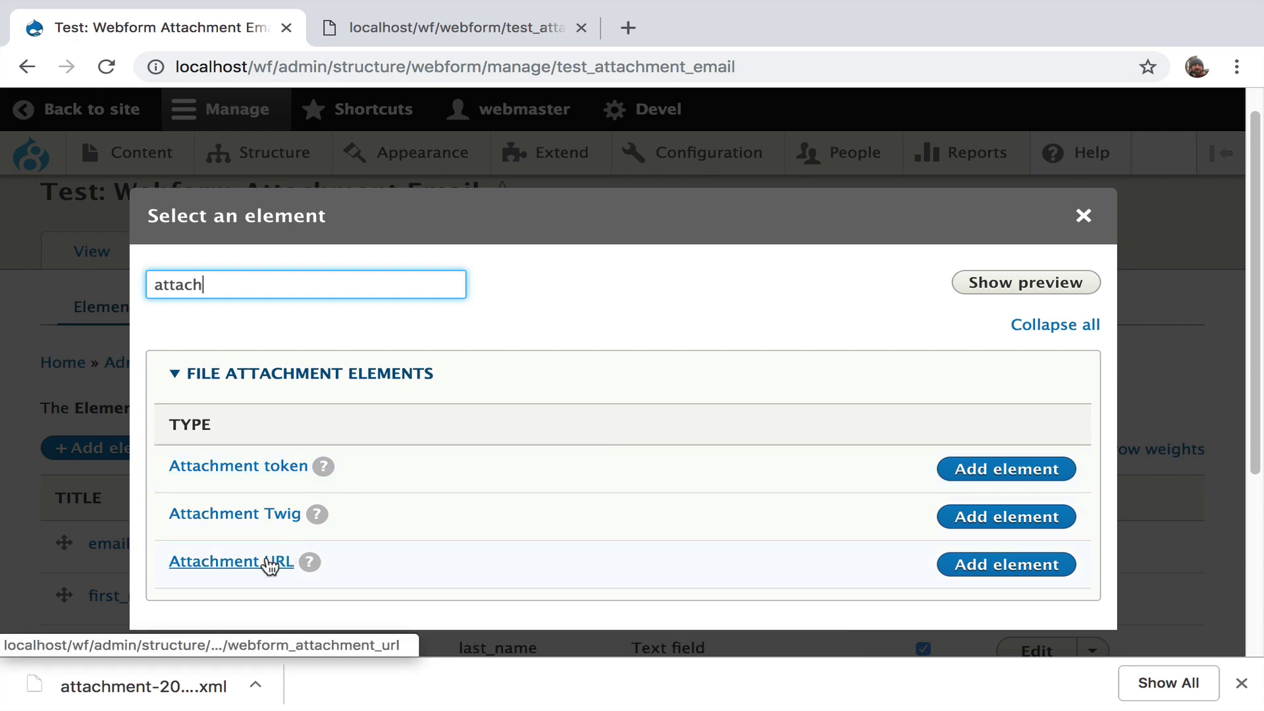
left_click(1009, 568)
Dismiss the email-handler warning and launch the file browser for the URL/path field
scroll(762, 322, "down", 2)
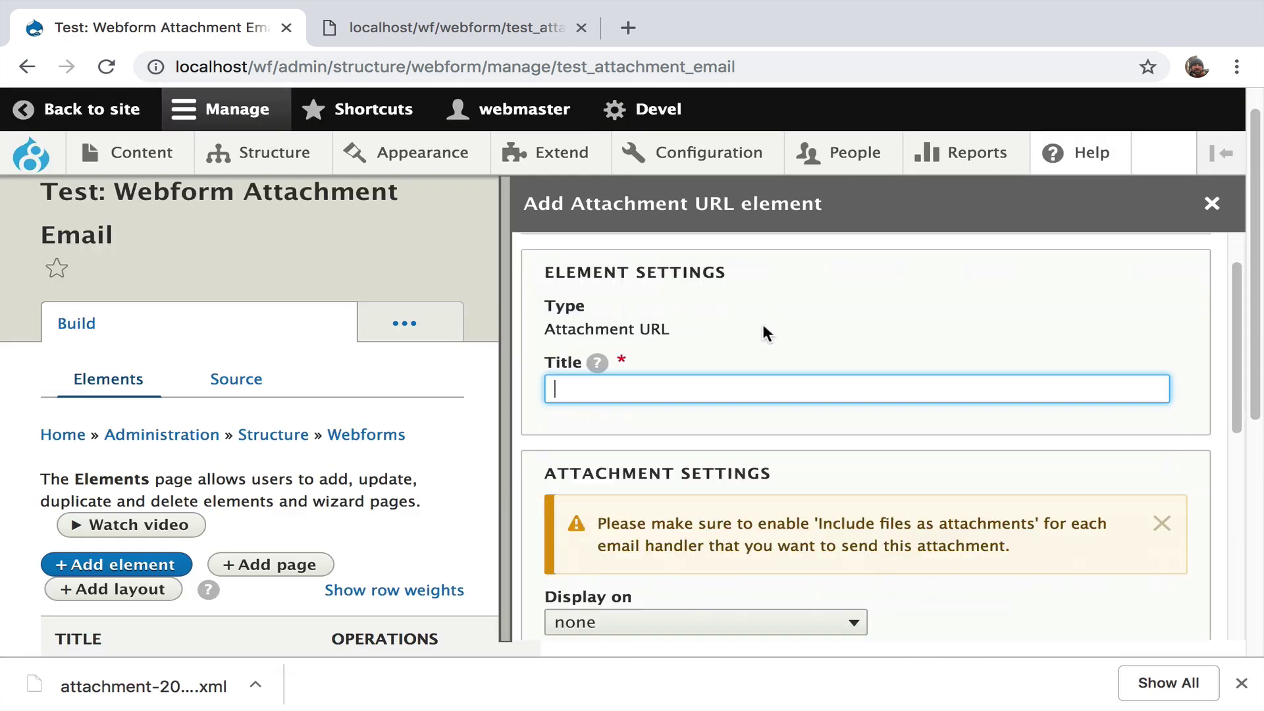
left_click(1160, 468)
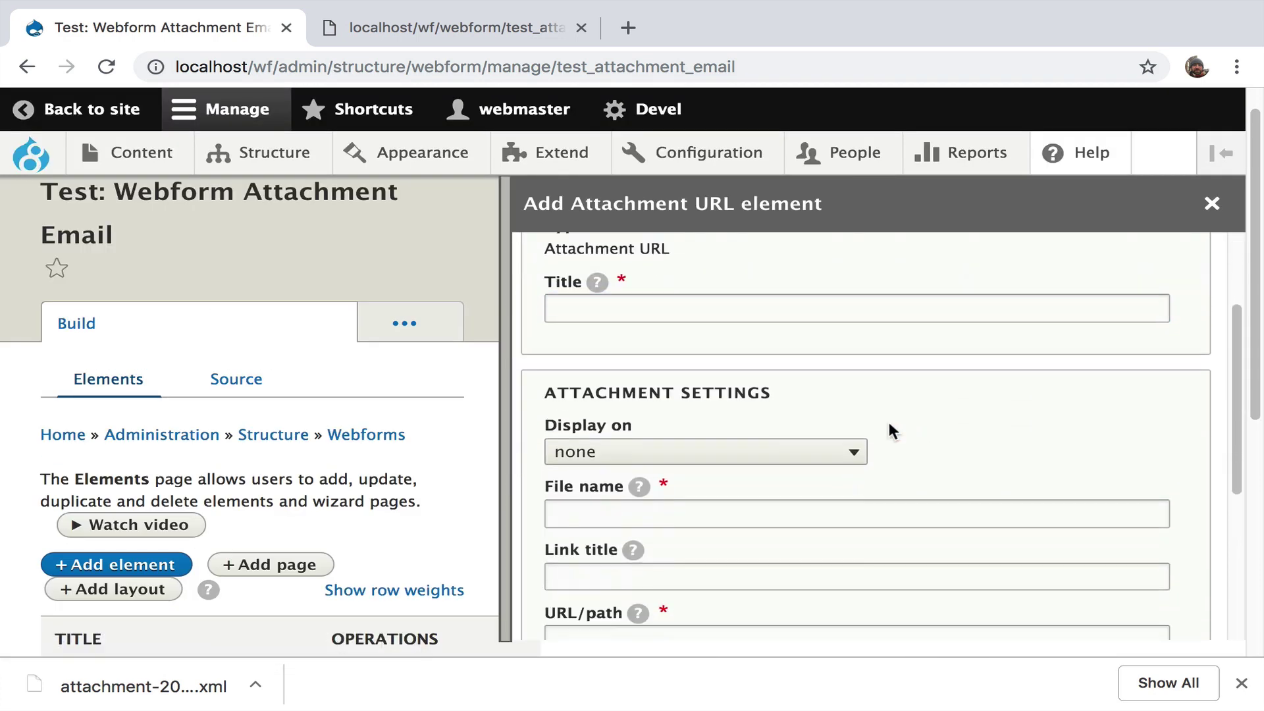
mouse_move(638, 487)
scroll(640, 533, "down", 3)
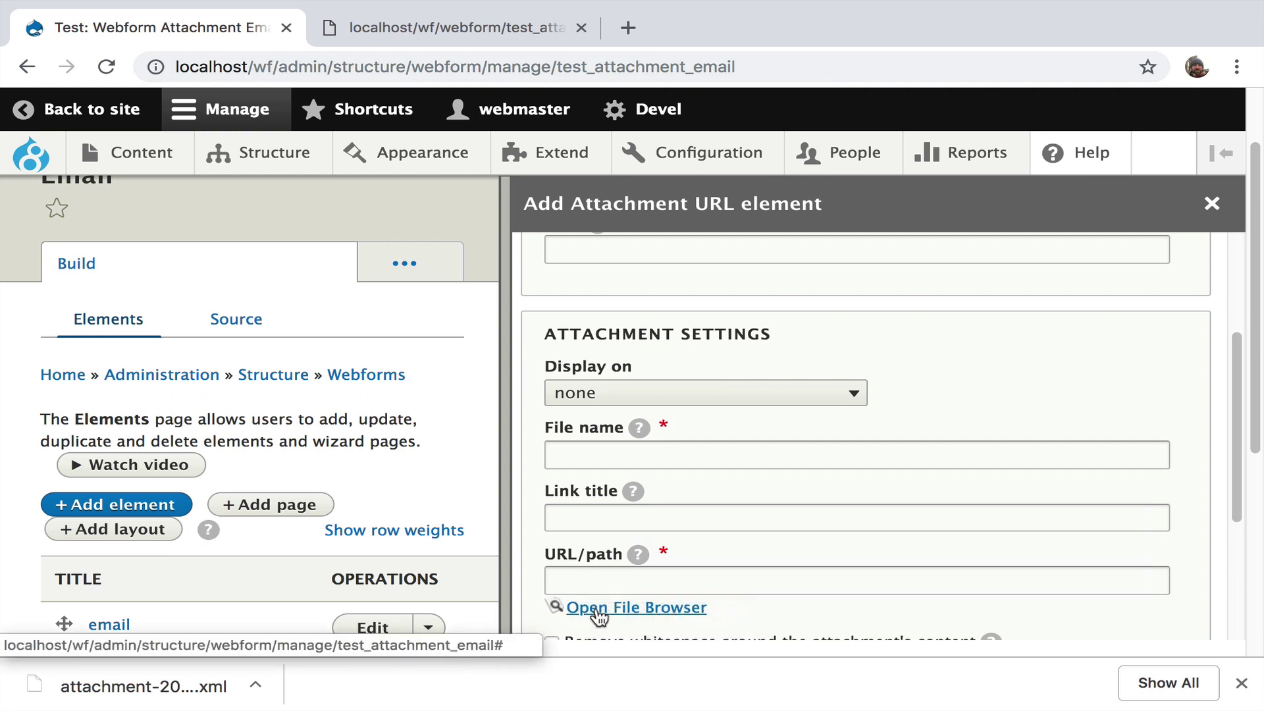
left_click(597, 609)
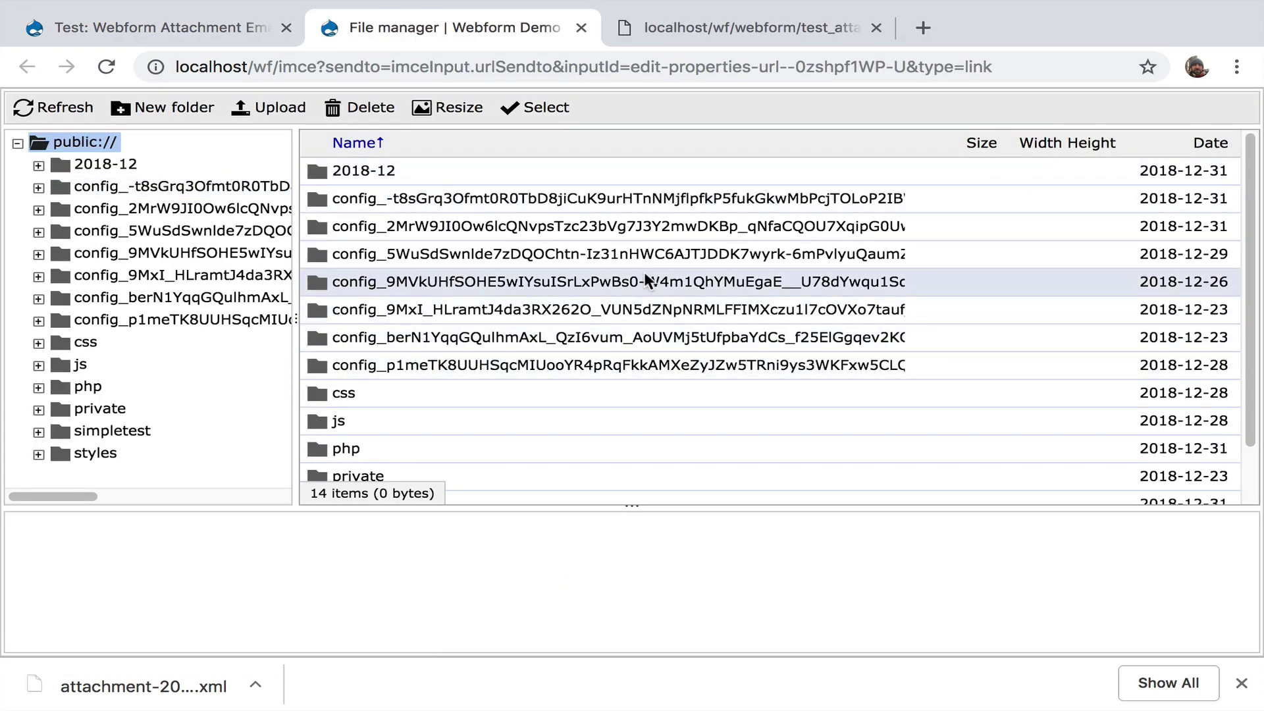
Scroll through the public:// folders listed in the IMCE file manager
scroll(631, 273, "down", 2)
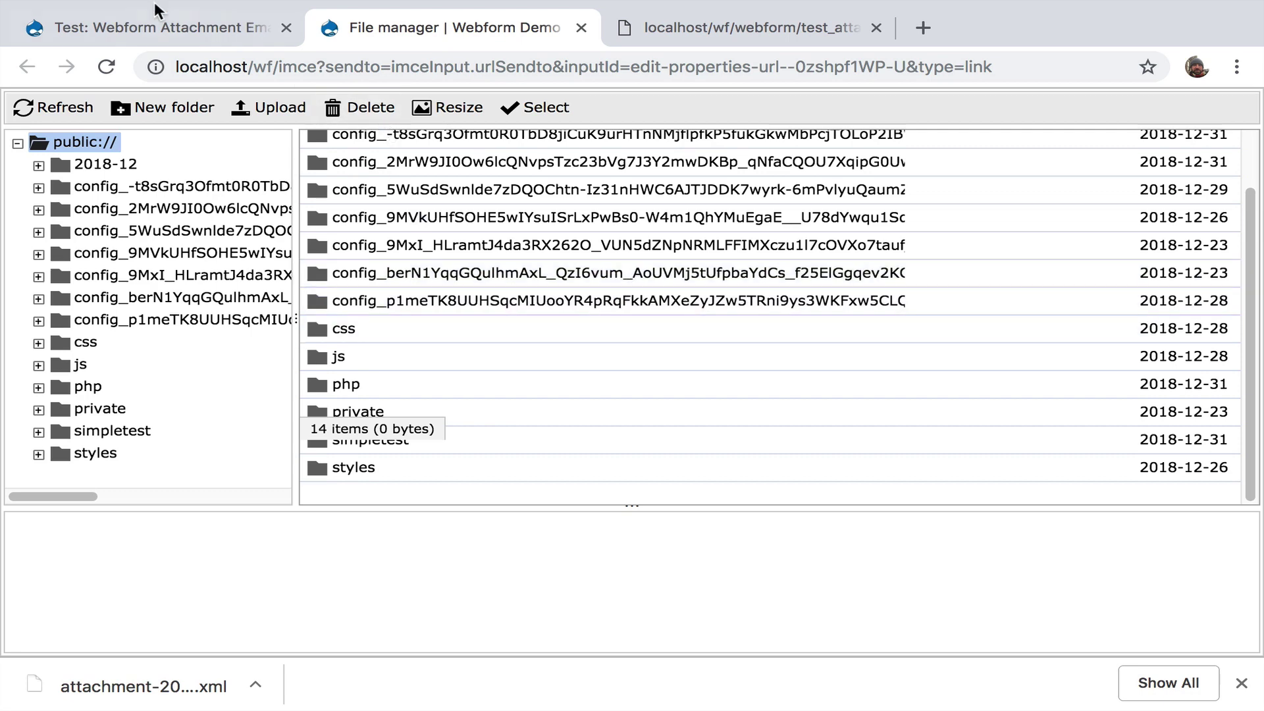
Close the IMCE tab and review the Attachment URL's File name and URL/path settings
mouse_move(178, 24)
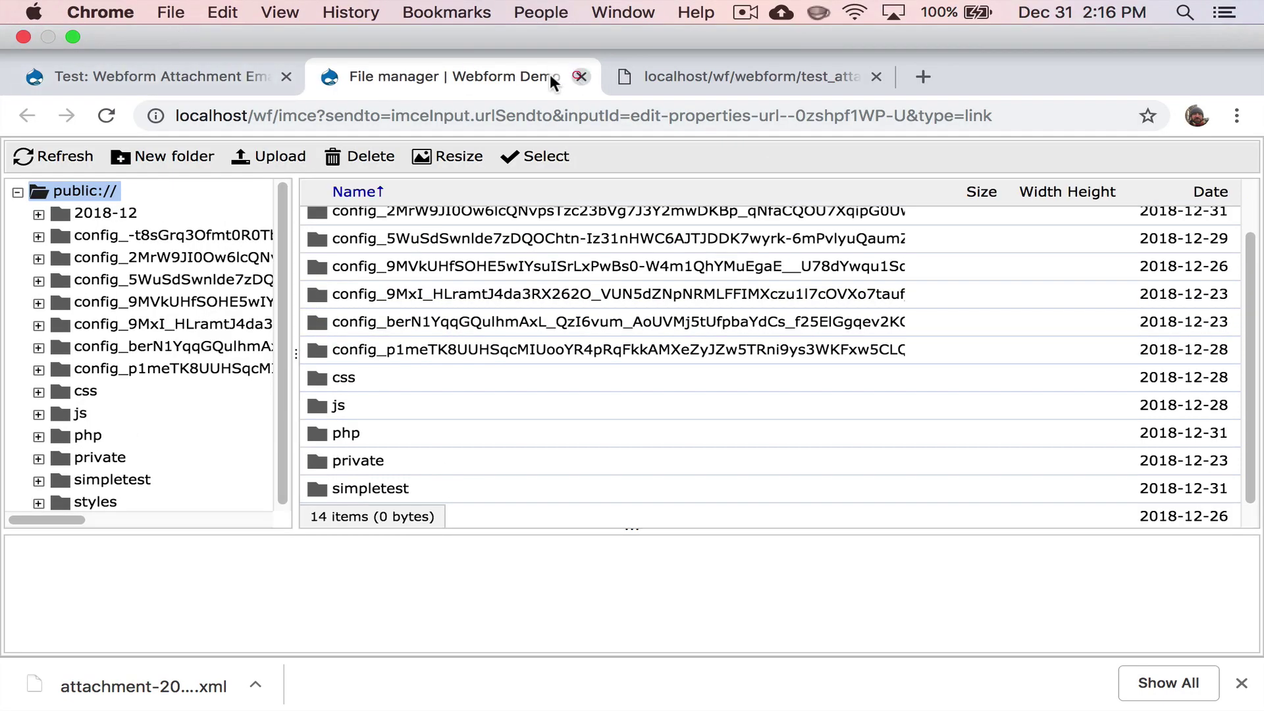
left_click(582, 76)
scroll(740, 405, "down", 4)
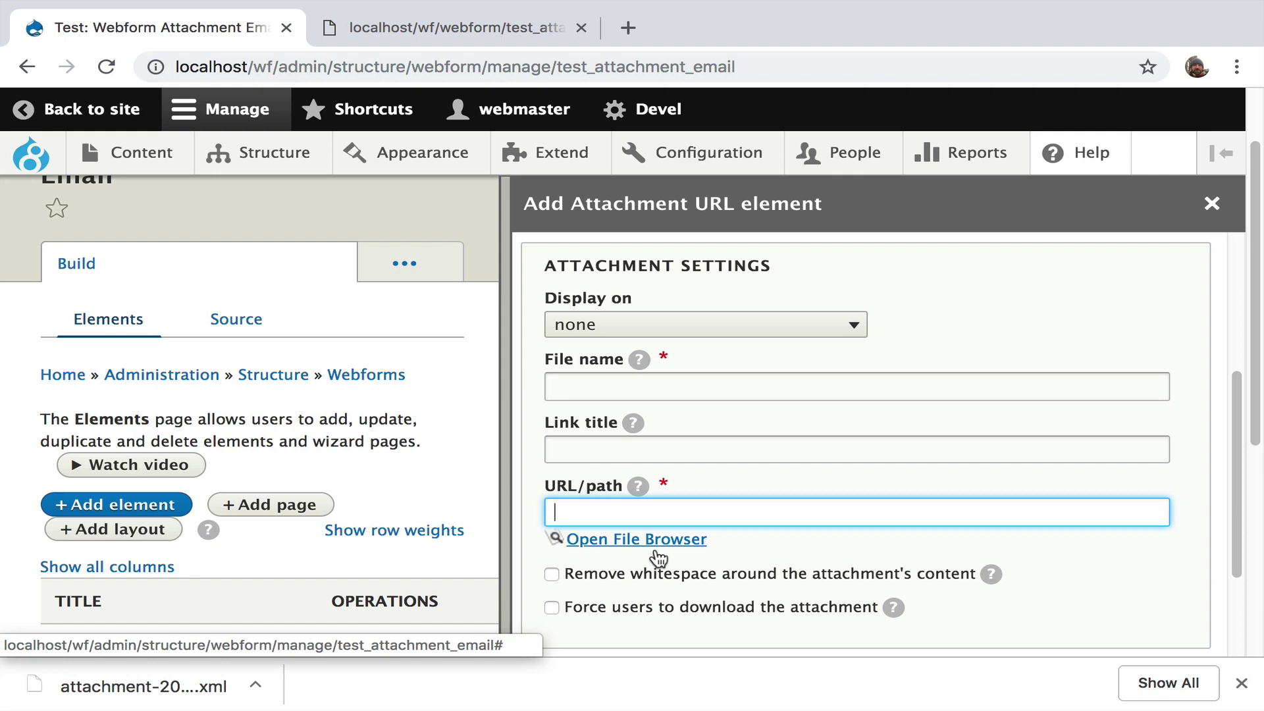
left_click(633, 387)
scroll(734, 442, "down", 1)
scroll(734, 442, "down", 2)
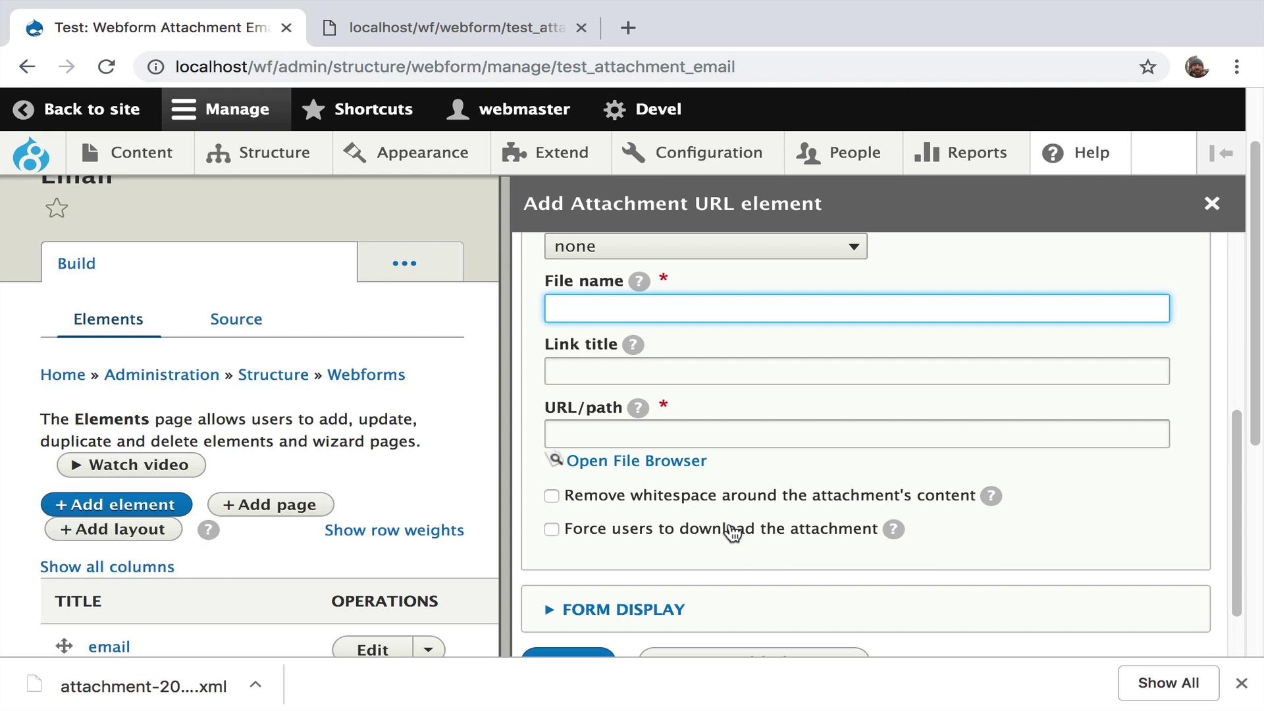
scroll(731, 533, "down", 1)
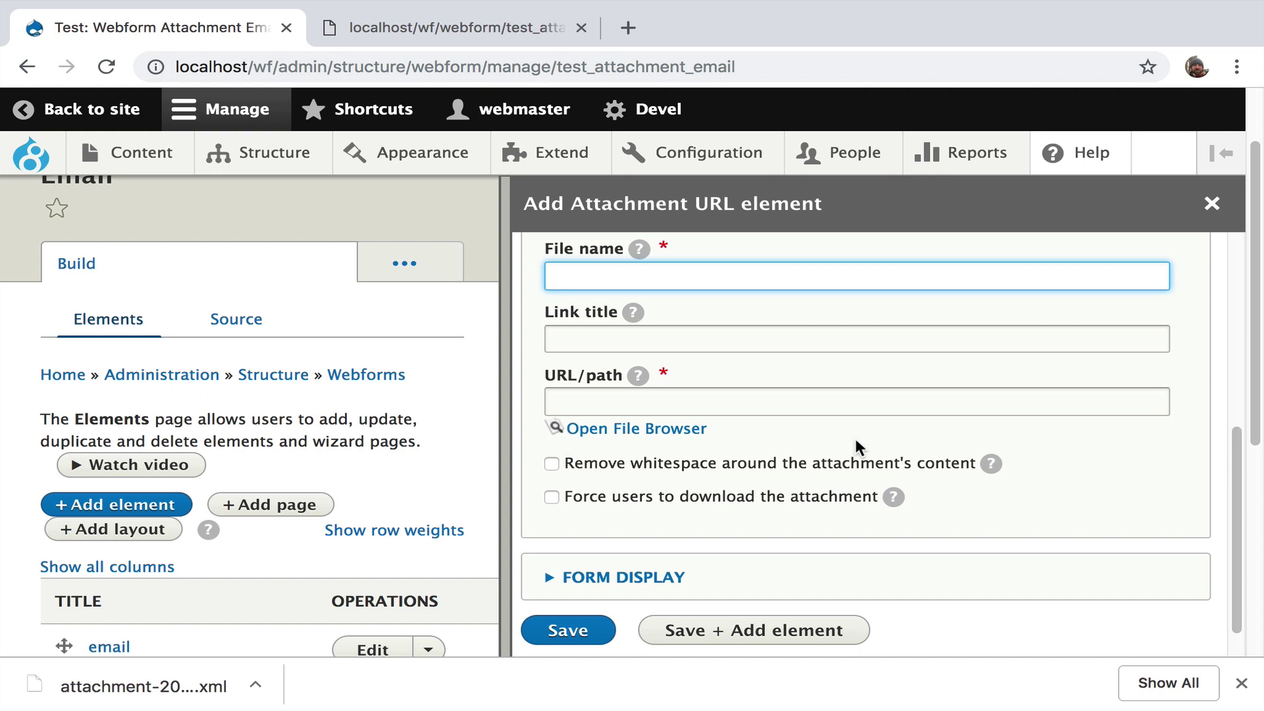
left_click(1210, 204)
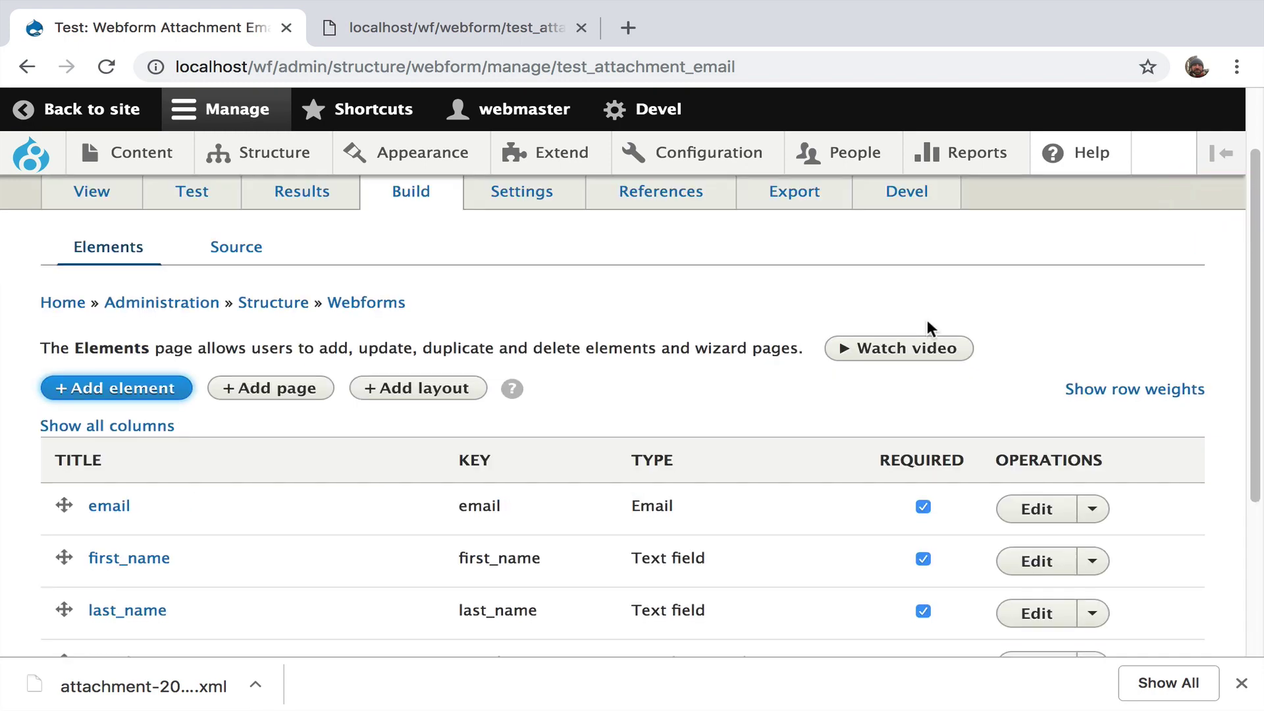